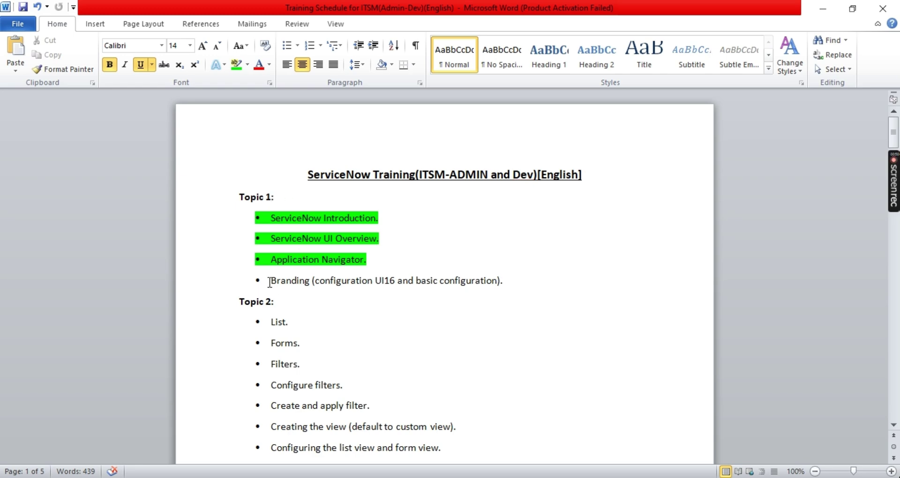
Select the Branding topic in the Word schedule and minimize Word to reveal ServiceNow.
drag(270, 281, 349, 287)
click(823, 7)
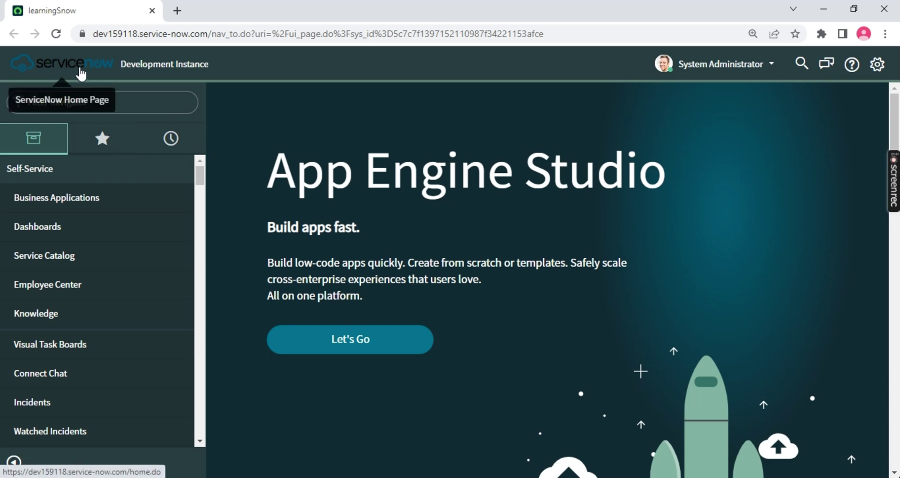
Filter the navigator for 'basic', star Basic Configuration UI16, and view the Favorites list.
click(117, 100)
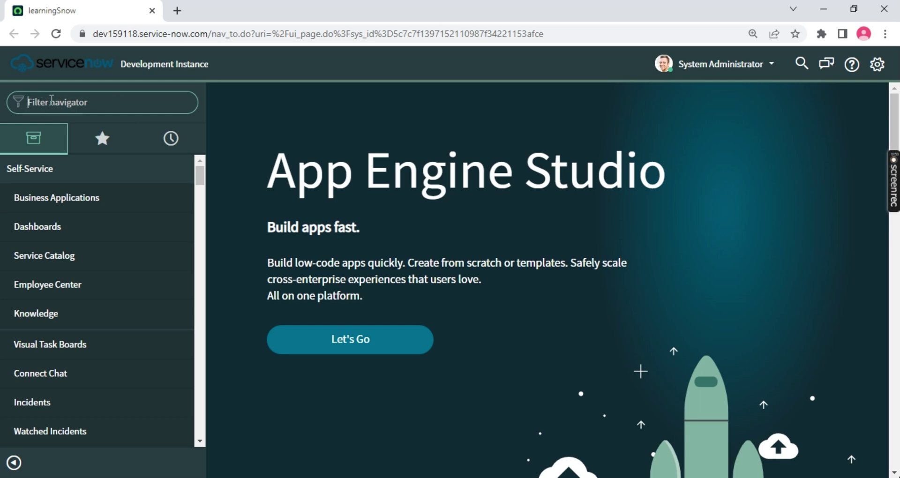
text(baic)
key(BackSpace)
key(BackSpace)
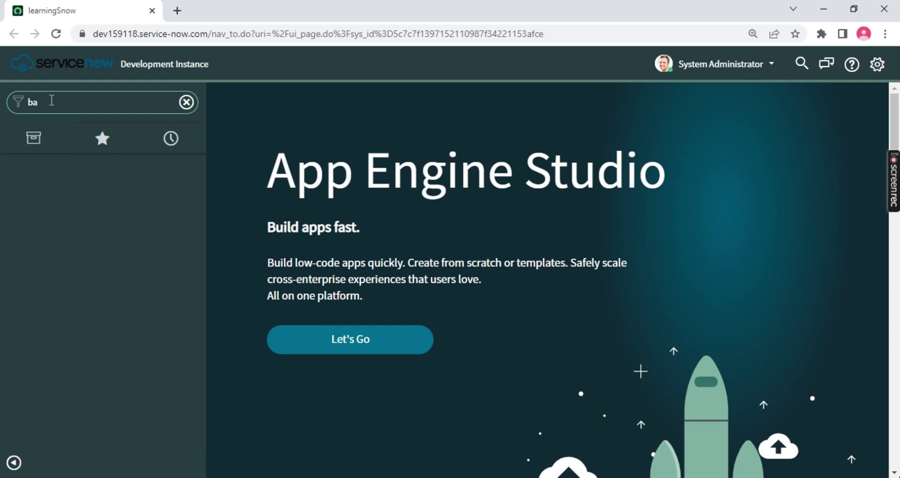
text(sic)
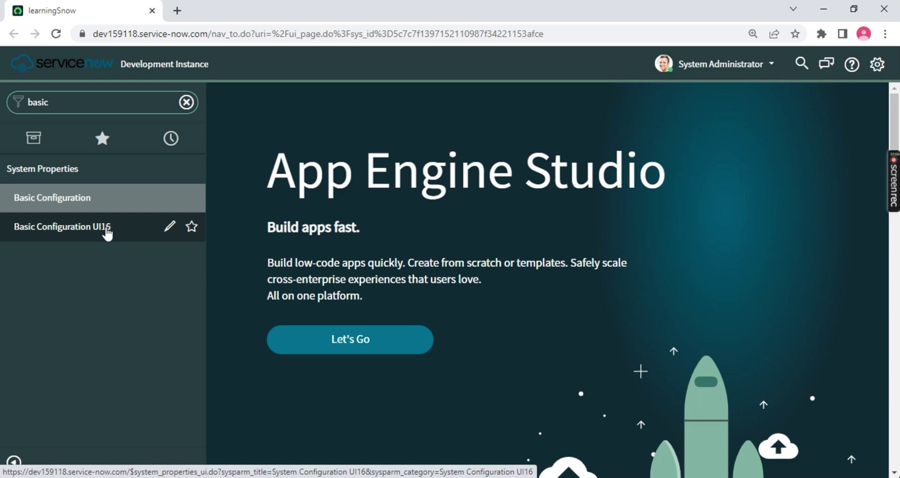
click(191, 228)
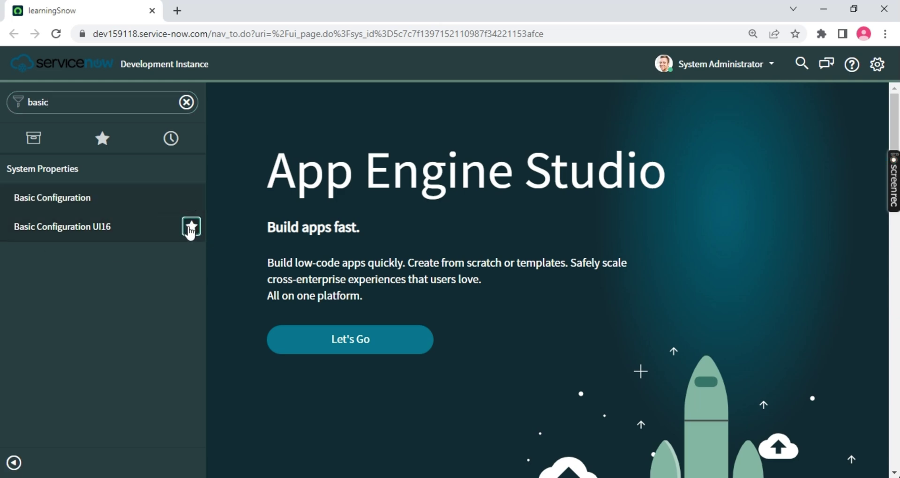
click(117, 145)
mouse_move(171, 201)
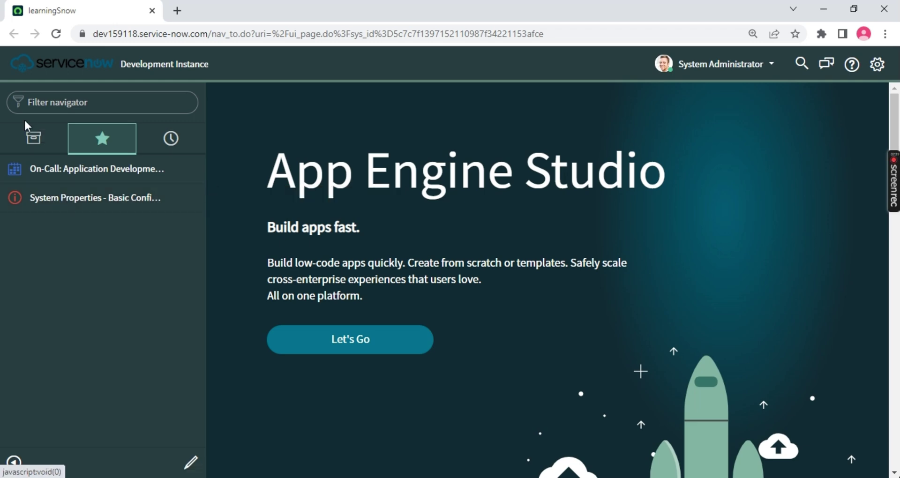
Filter for 'basic' and open Basic Configuration and Basic Configuration UI16 in new tabs.
click(68, 109)
text(b)
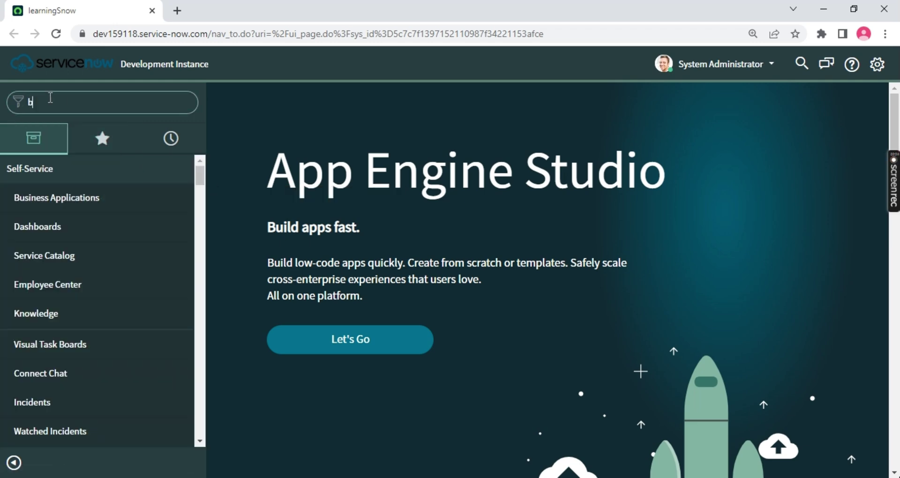
text(asic)
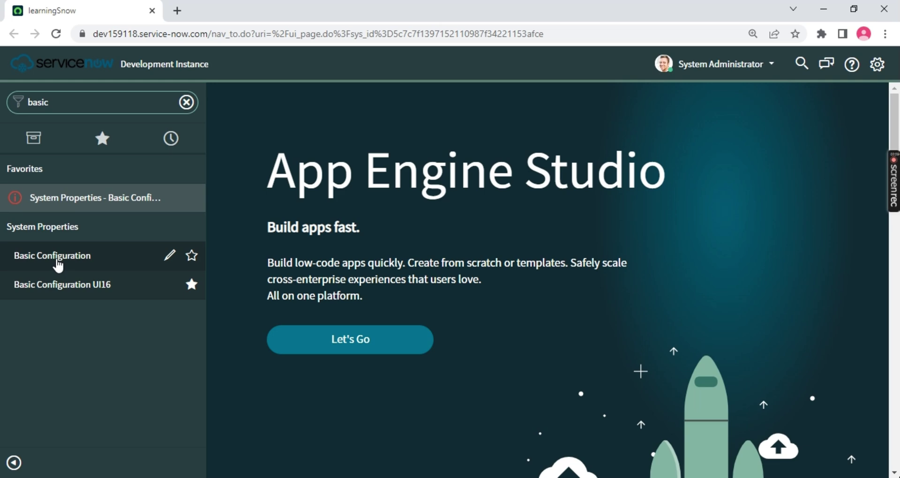
right_click(57, 258)
click(91, 268)
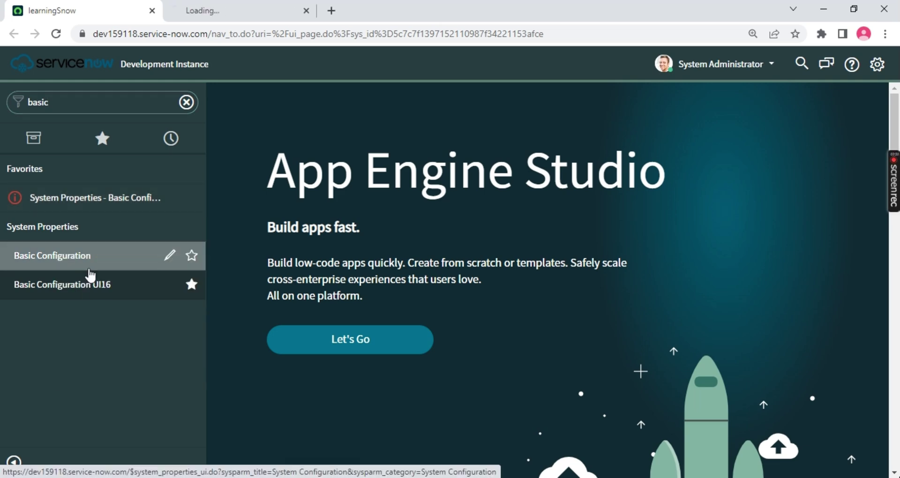
right_click(76, 295)
click(101, 305)
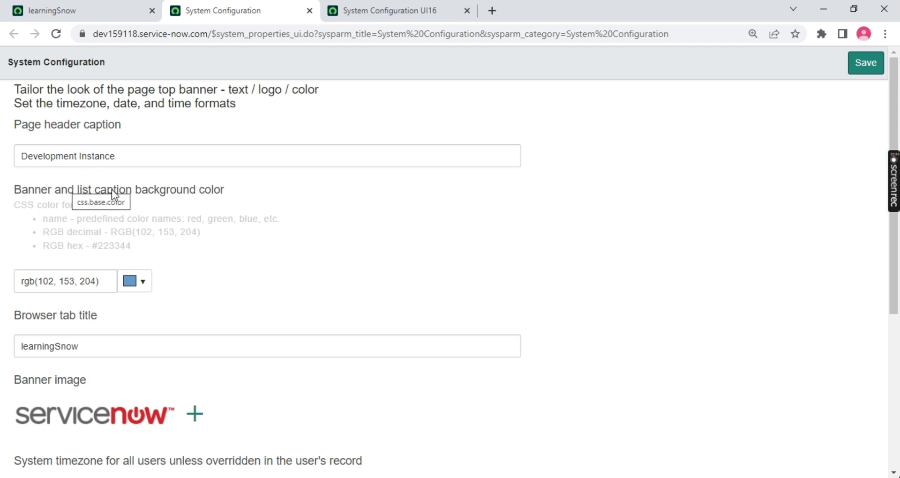
Skim both System Configuration pages, then go back to the ServiceNow home tab.
scroll(74, 237, down, 5)
scroll(90, 221, up, 4)
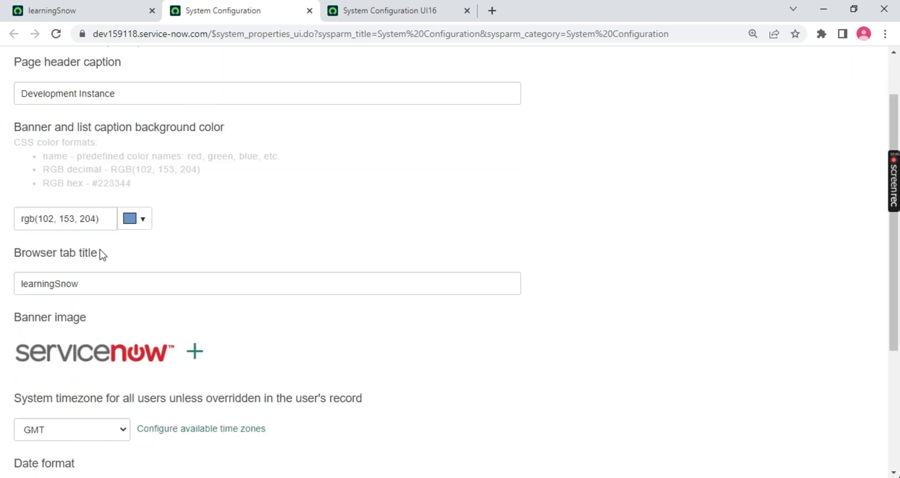
scroll(100, 253, down, 4)
scroll(103, 255, up, 5)
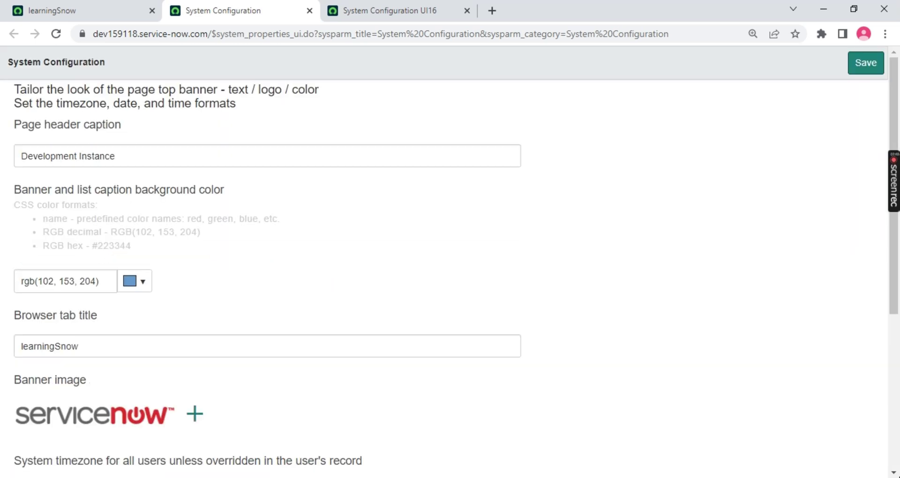
click(375, 11)
scroll(148, 190, down, 9)
scroll(150, 197, up, 9)
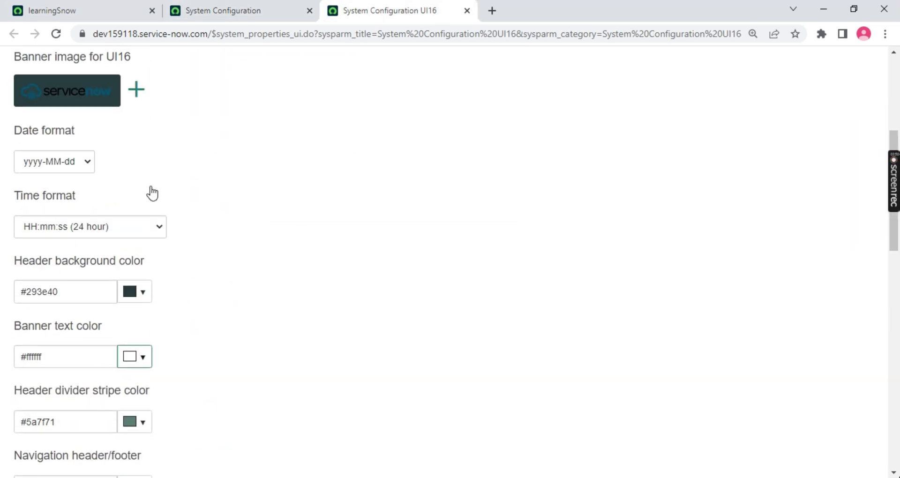
key(ctrl+1)
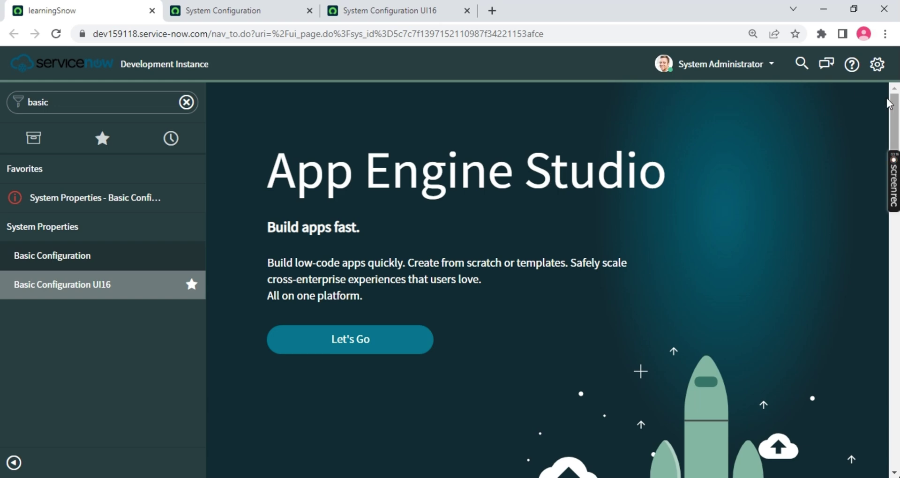
click(886, 67)
click(886, 67)
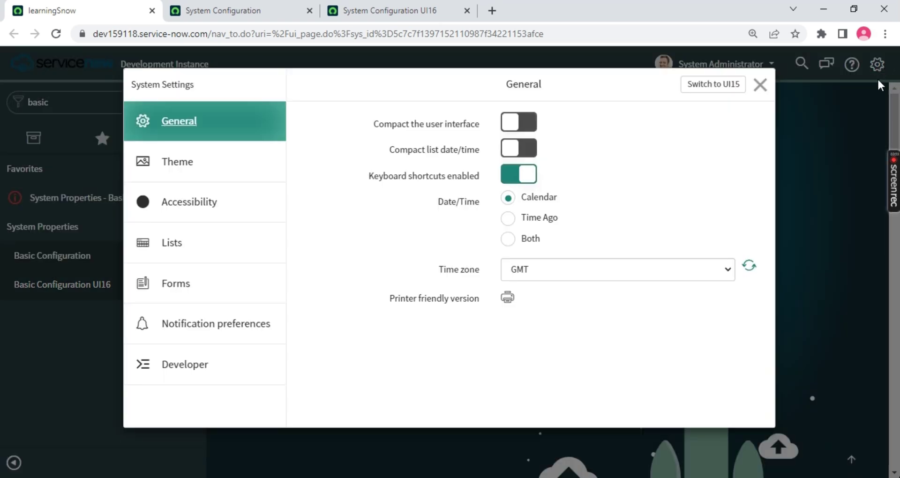
click(724, 89)
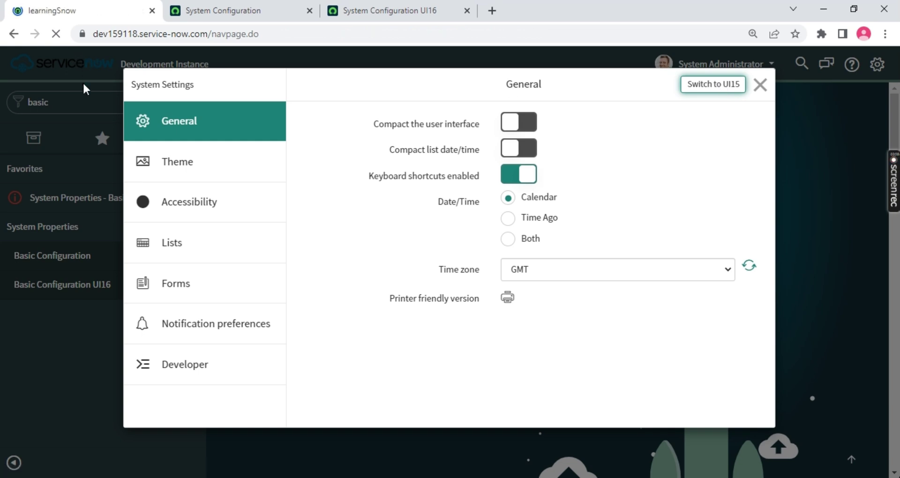
click(255, 14)
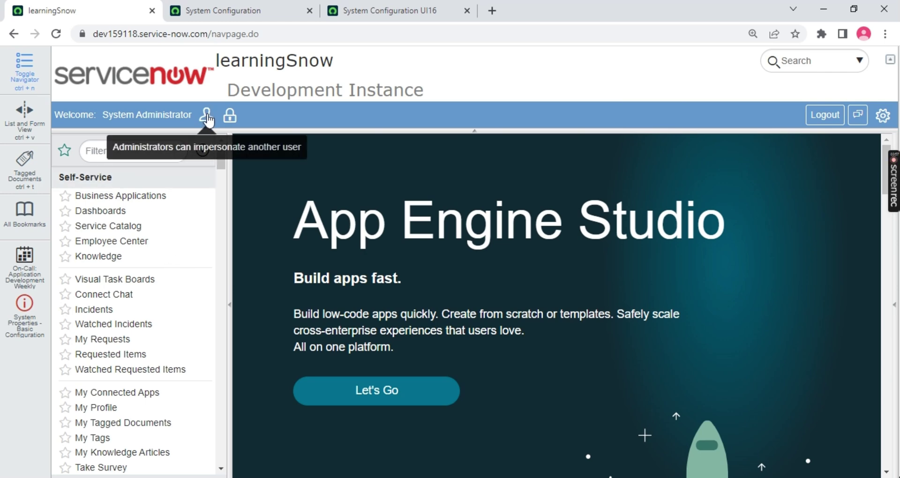
click(208, 116)
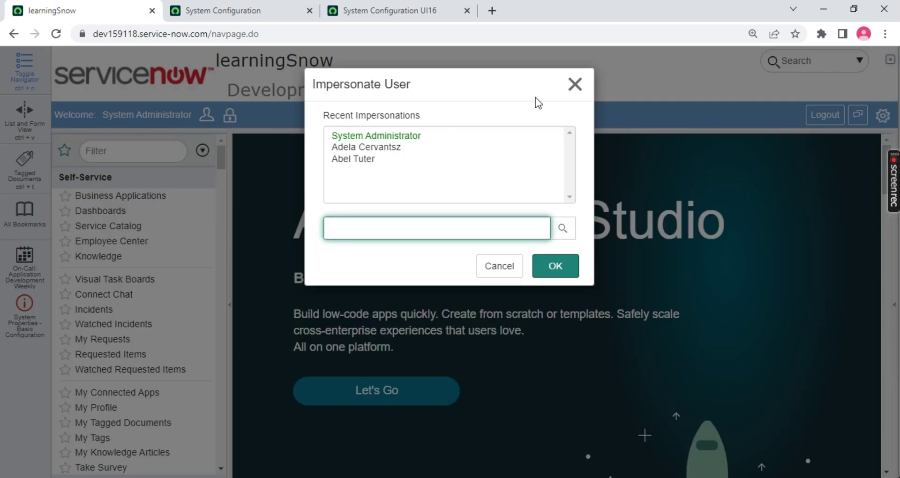
click(574, 91)
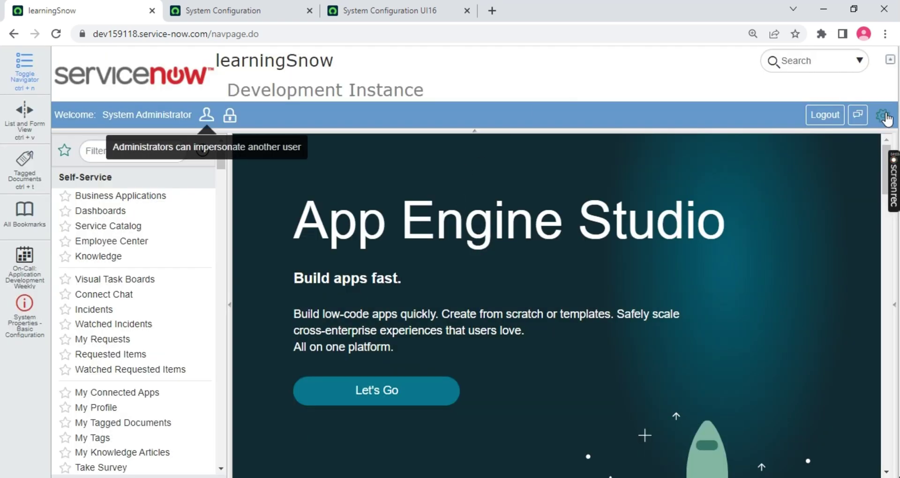
click(874, 119)
click(816, 172)
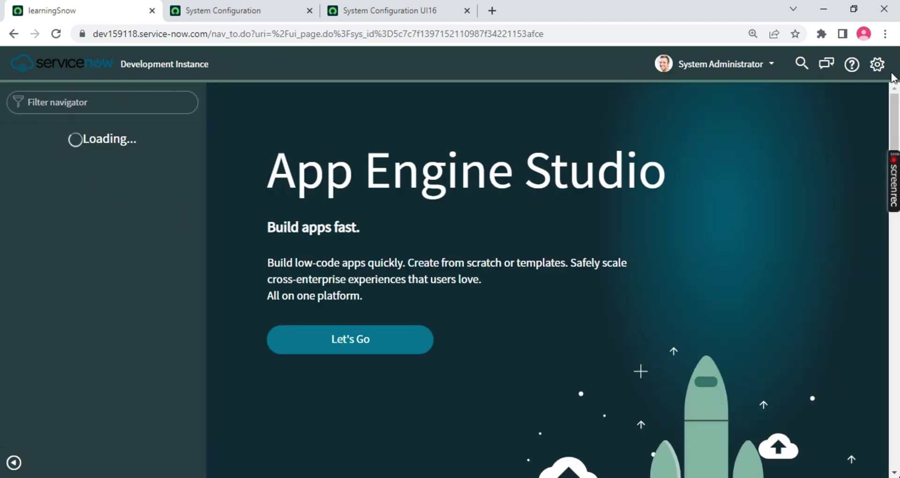
click(876, 64)
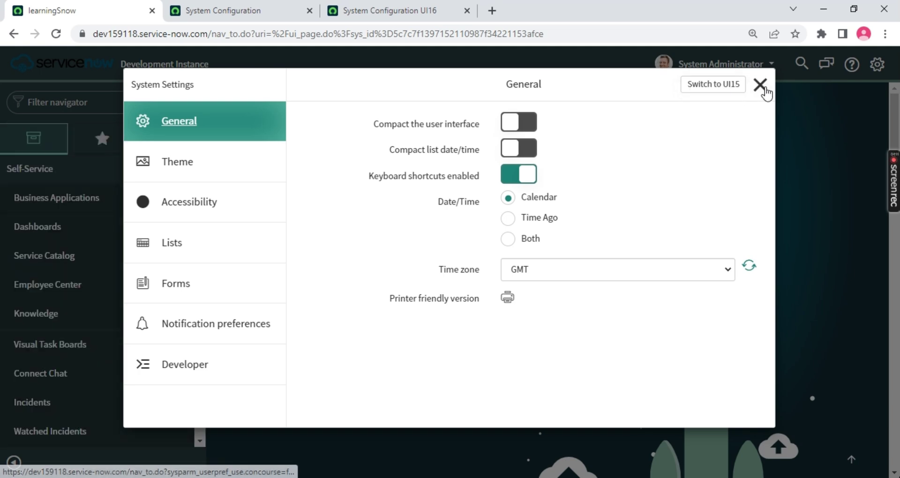
click(761, 85)
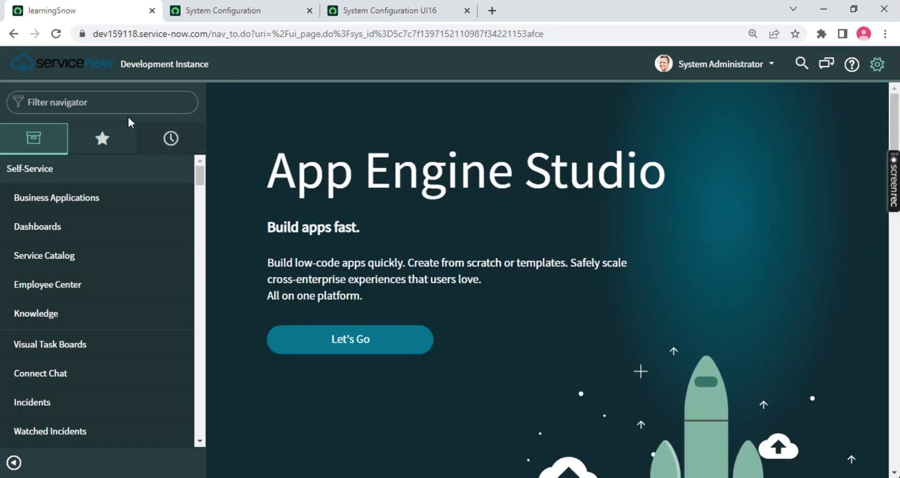
click(95, 104)
text(bai)
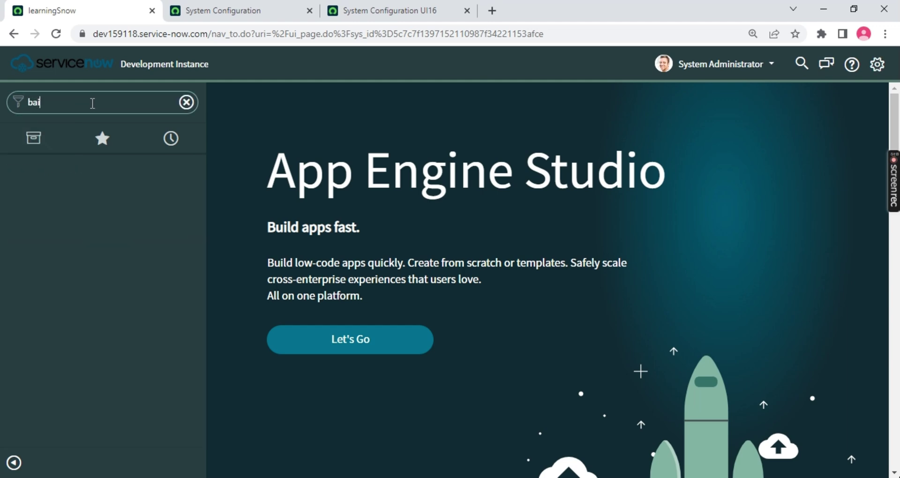
key(BackSpace)
text(sic)
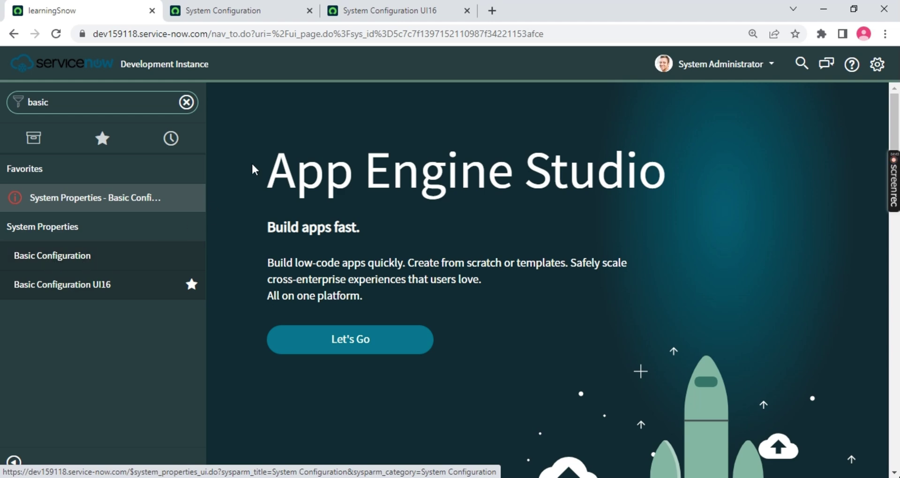
click(253, 11)
click(310, 12)
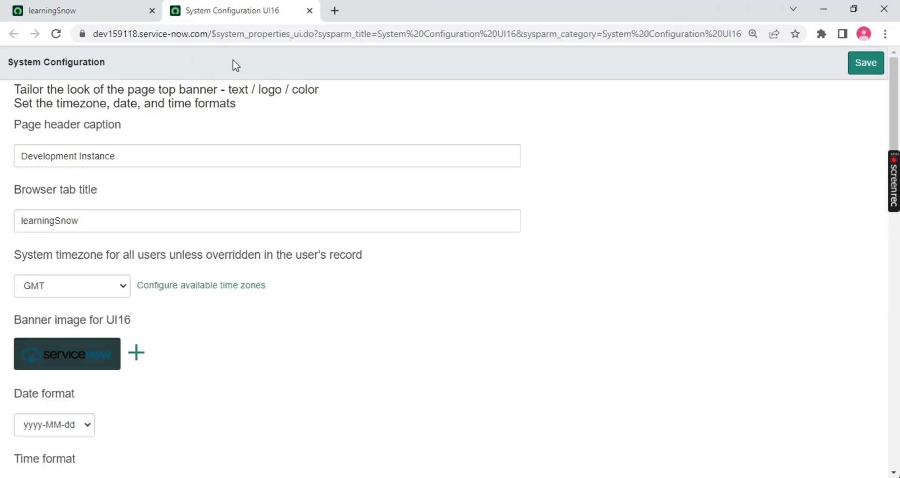
click(51, 10)
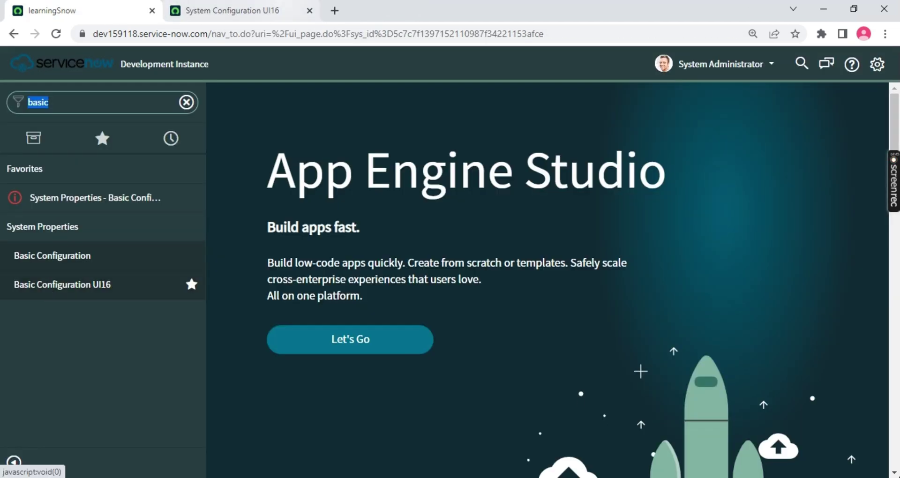
click(232, 10)
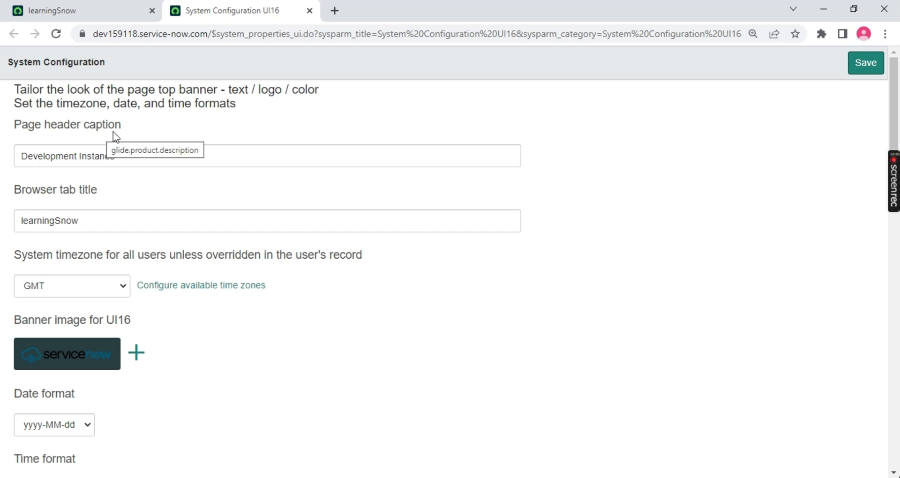
drag(121, 125, 94, 125)
click(51, 10)
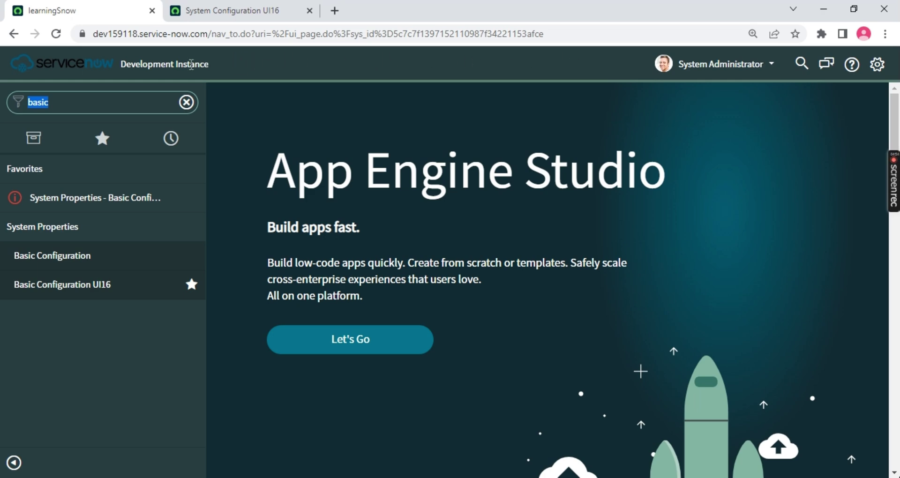
drag(217, 66, 121, 65)
Replace the Page header caption with 'DEV INSTANCE' and save the configuration.
click(232, 11)
click(132, 154)
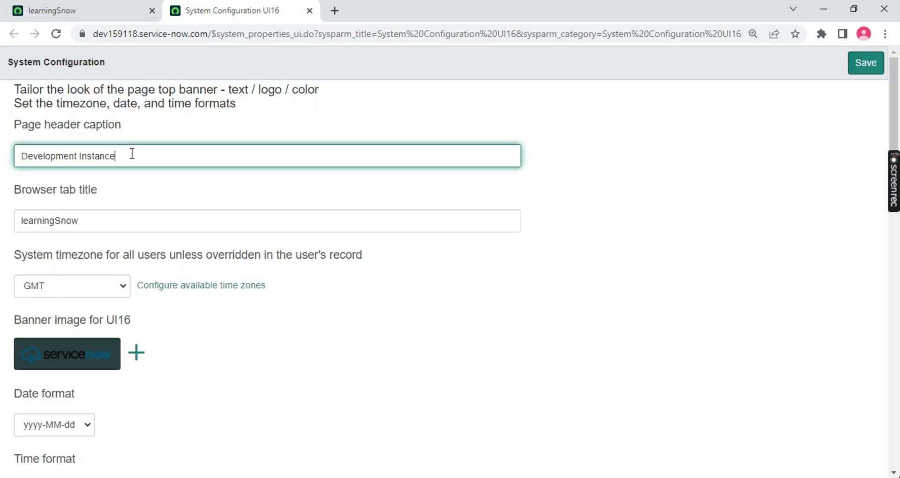
drag(176, 151, 12, 153)
text(D)
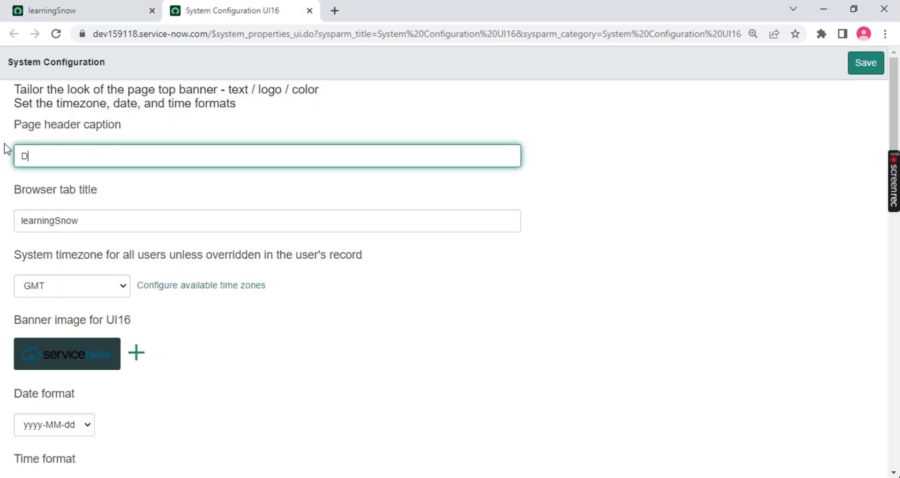
text(EV)
text(V)
text( INSTANCE)
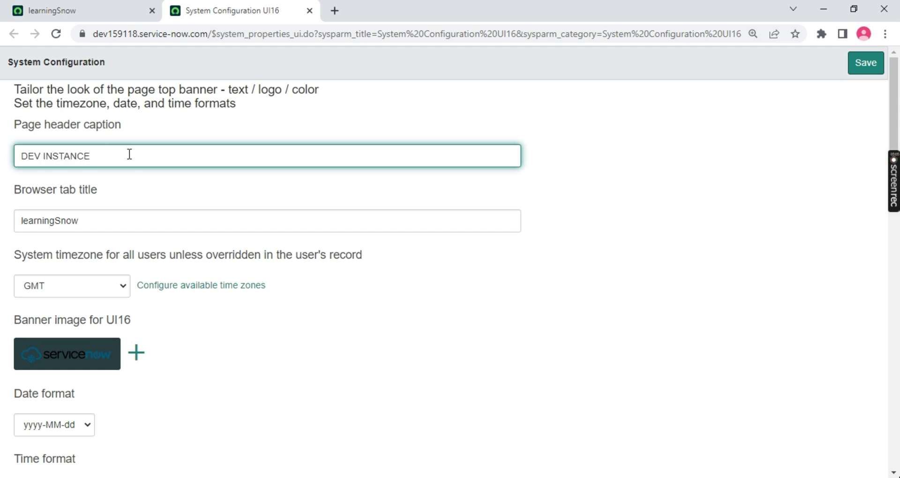
drag(109, 155, 4, 154)
click(873, 61)
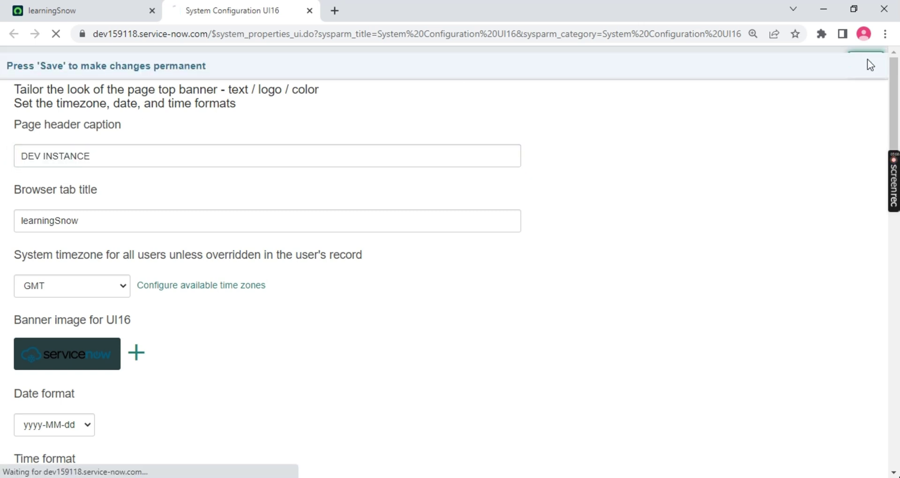
Reload the home page to confirm the DEV INSTANCE banner caption.
click(82, 12)
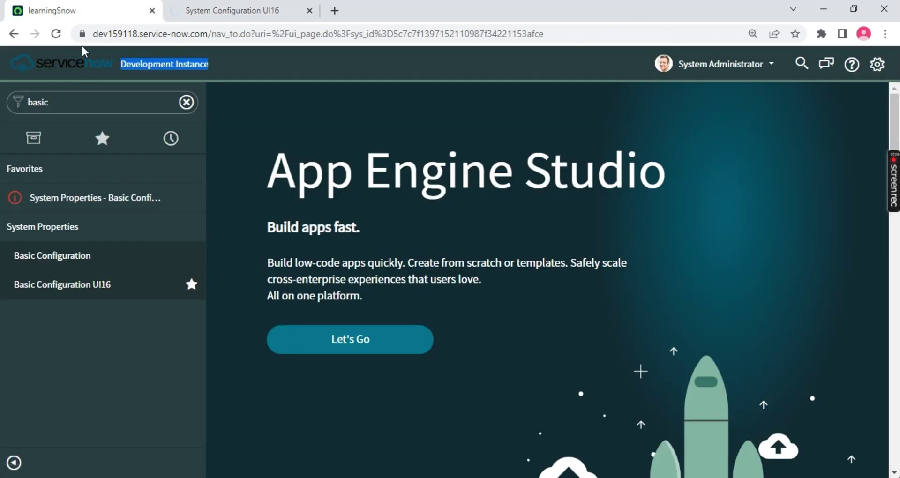
click(57, 33)
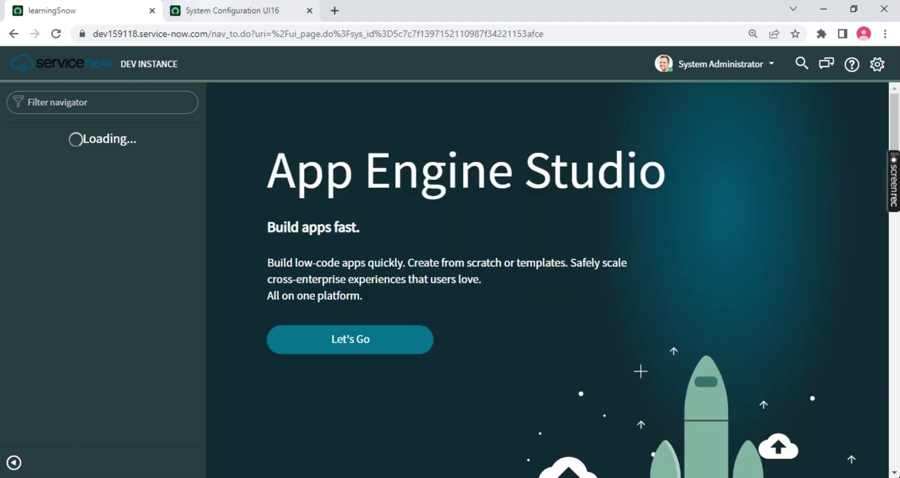
click(214, 18)
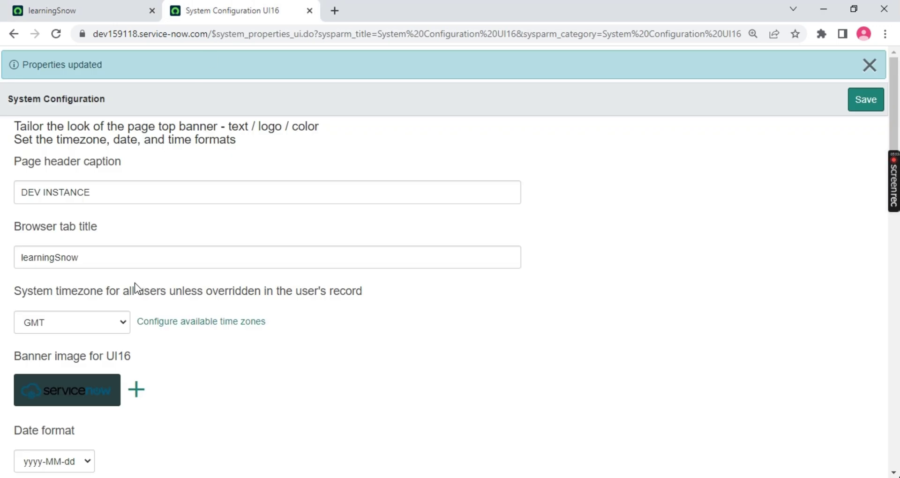
drag(16, 227, 97, 227)
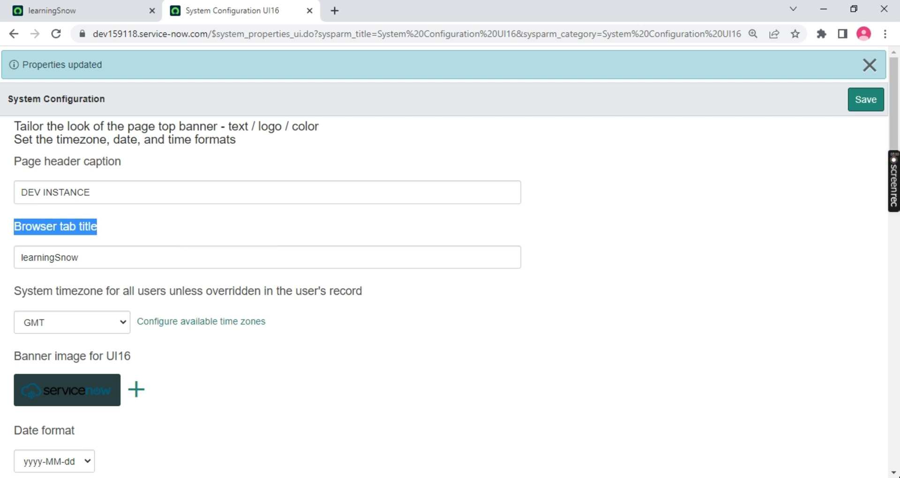
click(337, 14)
click(492, 10)
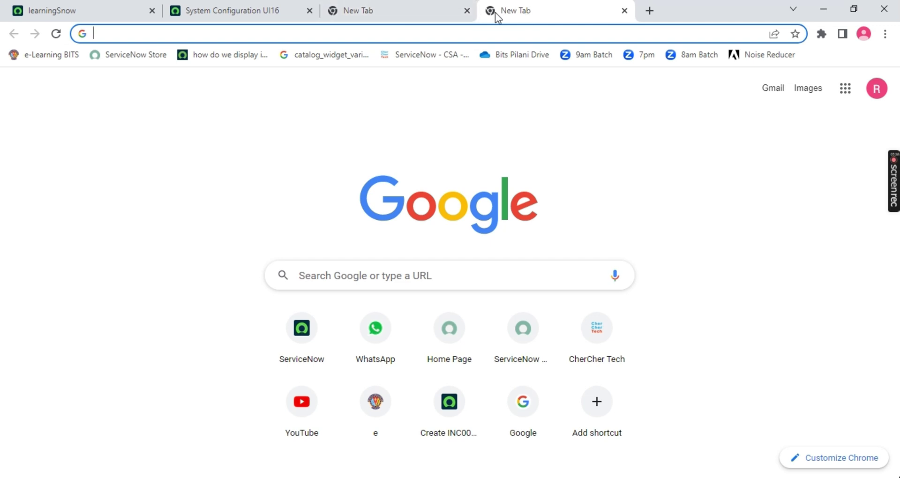
click(467, 12)
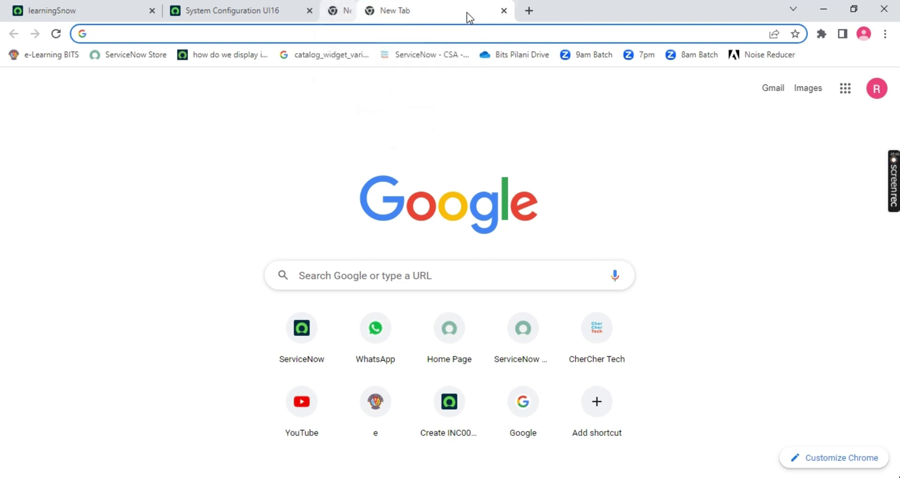
click(466, 12)
drag(94, 259, 13, 260)
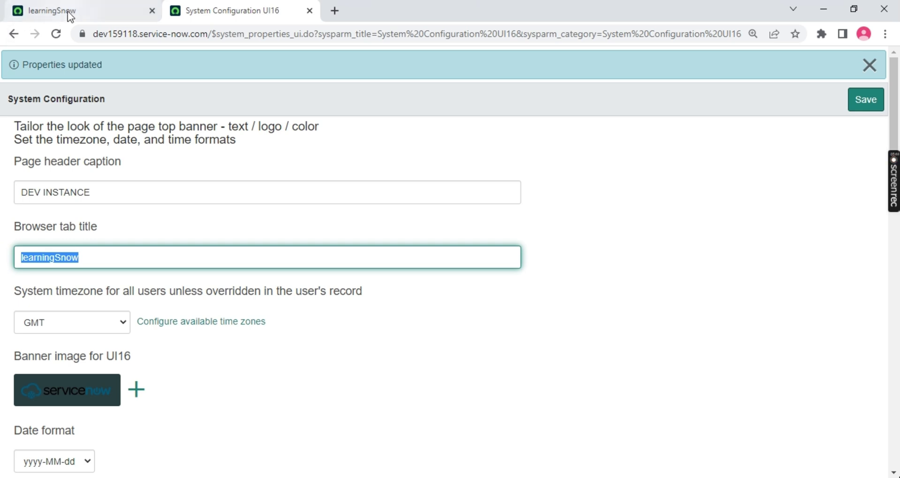
Set the Browser tab title to 'LearnSnow@' plus the user's name and save it.
key(BackSpace)
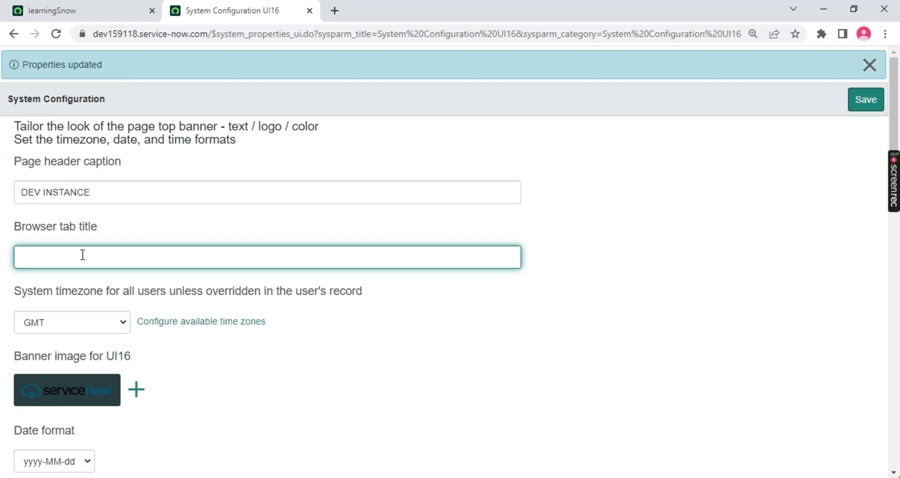
text(Learn)
key(BackSpace)
text(nSnowW)
key(BackSpace)
text(@)
text(PAv)
text(i)
click(866, 101)
Reload the home page to confirm the new LearnSnow tab title.
click(84, 16)
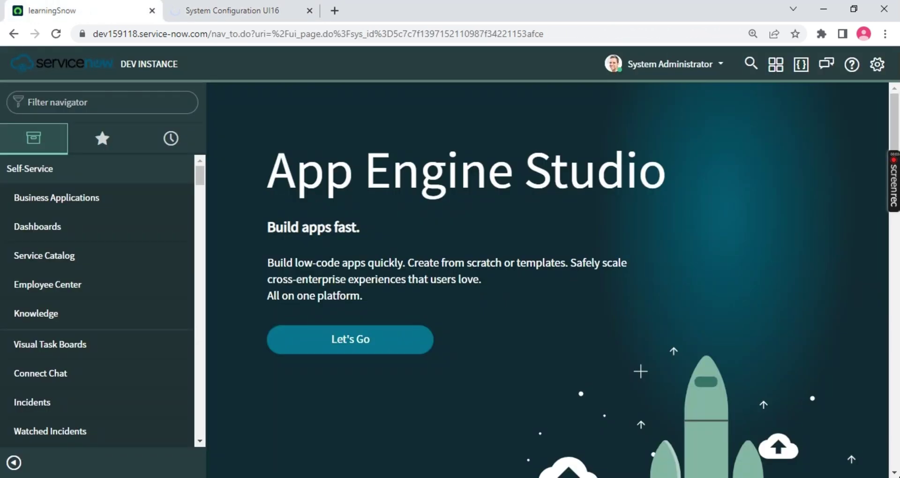
click(55, 34)
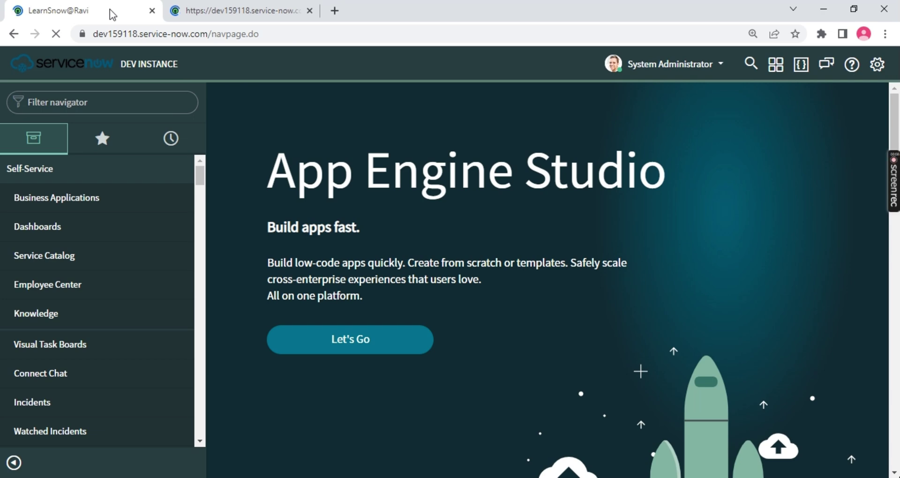
click(225, 11)
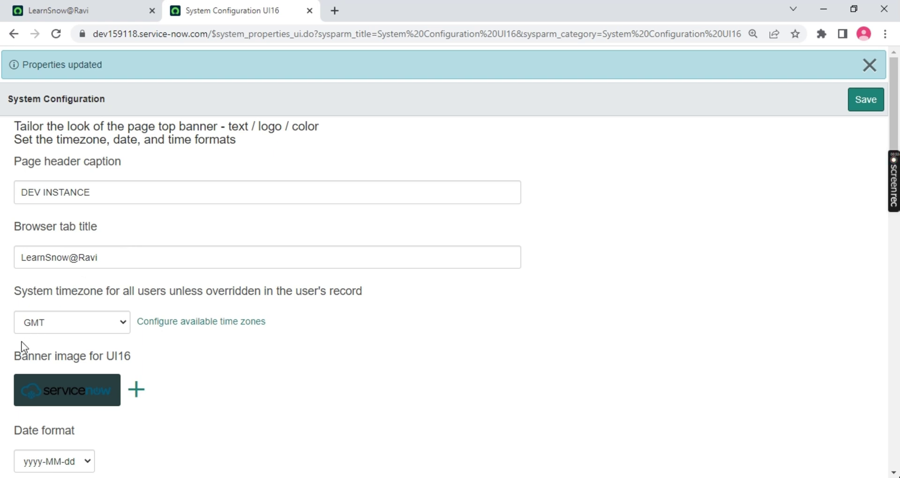
drag(8, 291, 168, 328)
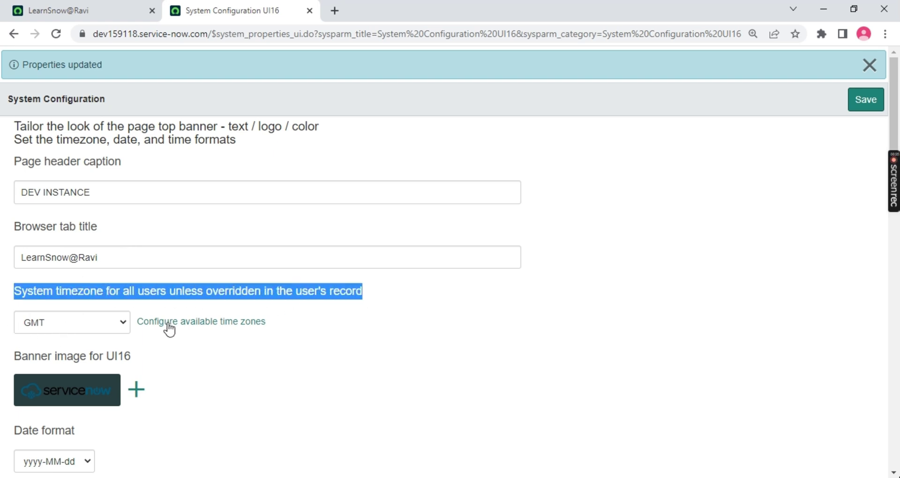
click(71, 330)
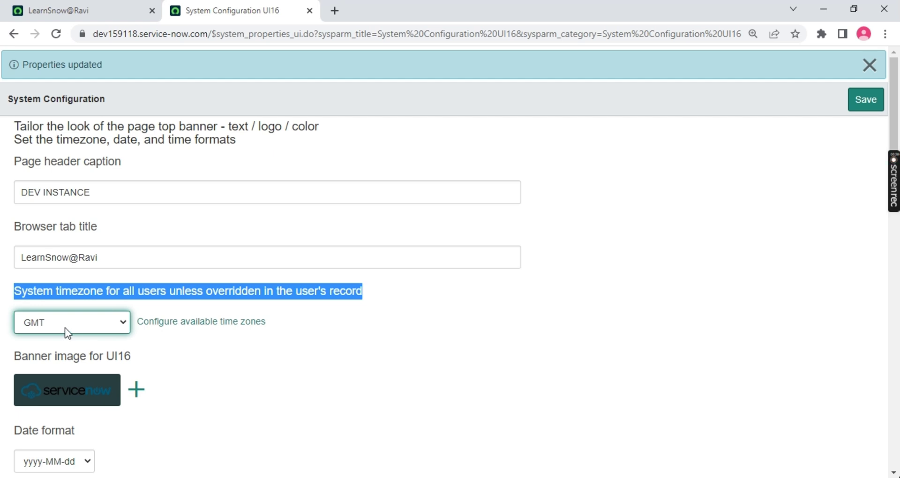
click(44, 327)
click(44, 327)
scroll(90, 278, down, 3)
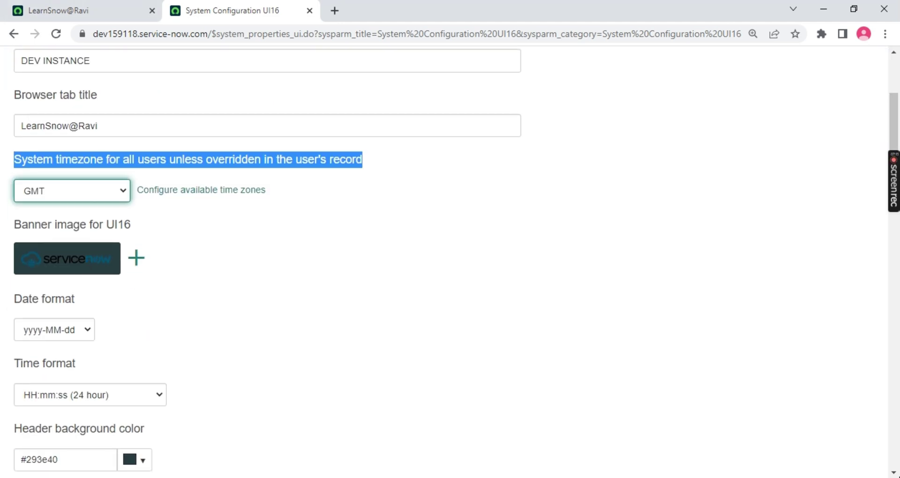
Upload the Logo image from the My_Logo folder as the UI16 banner image and save.
drag(12, 230, 84, 230)
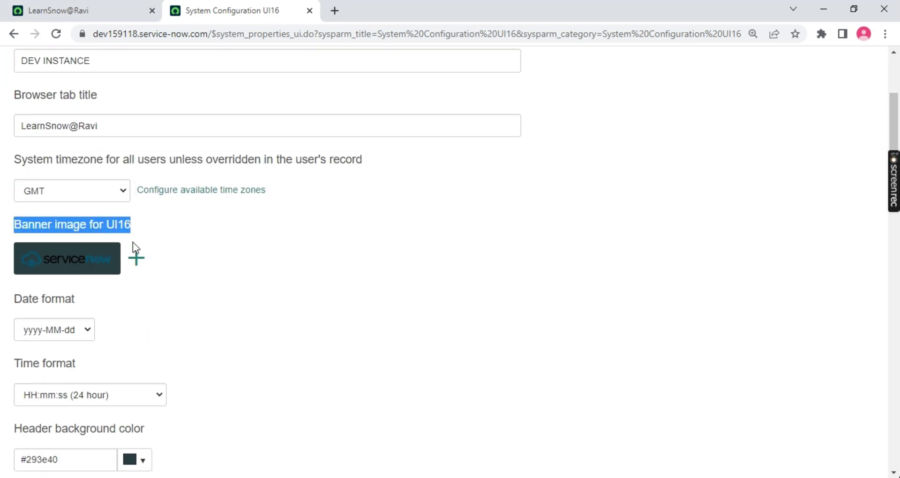
click(136, 258)
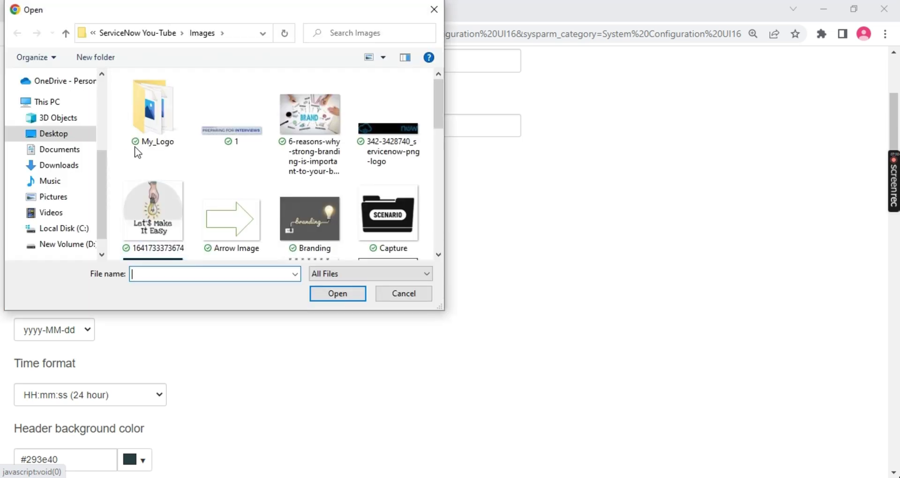
double_click(148, 132)
click(167, 114)
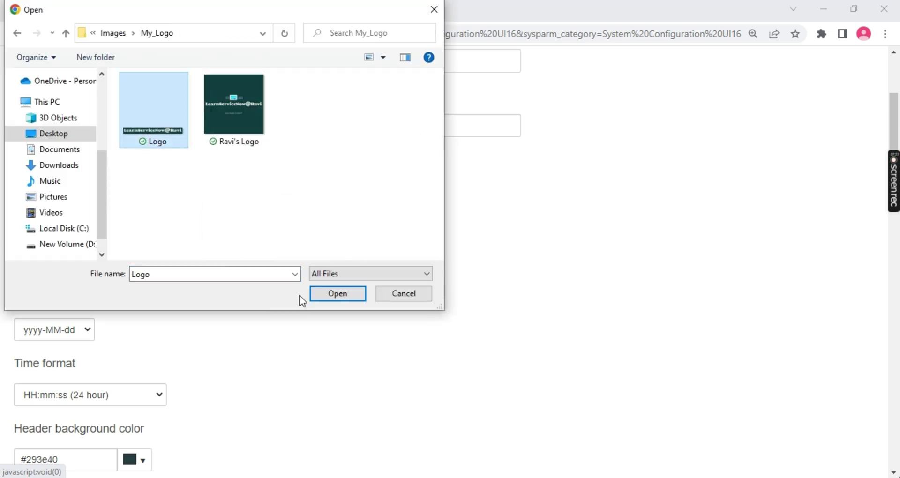
click(335, 293)
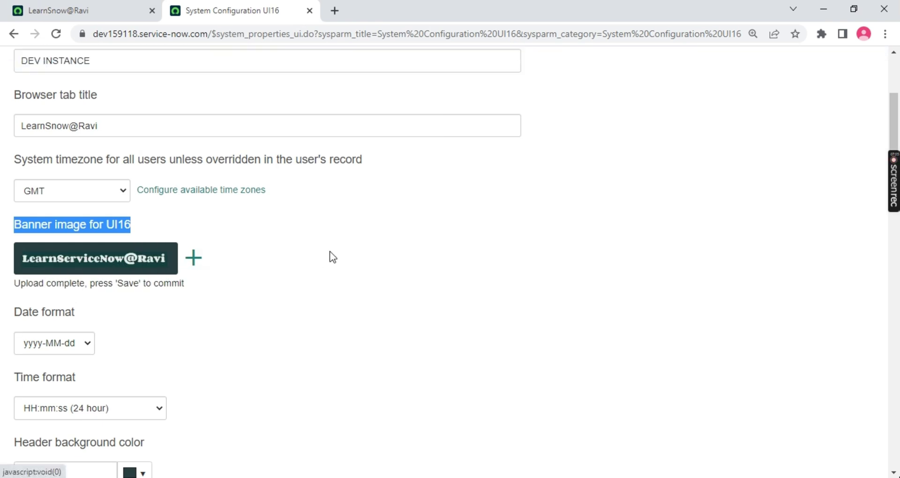
scroll(673, 221, up, 3)
click(865, 100)
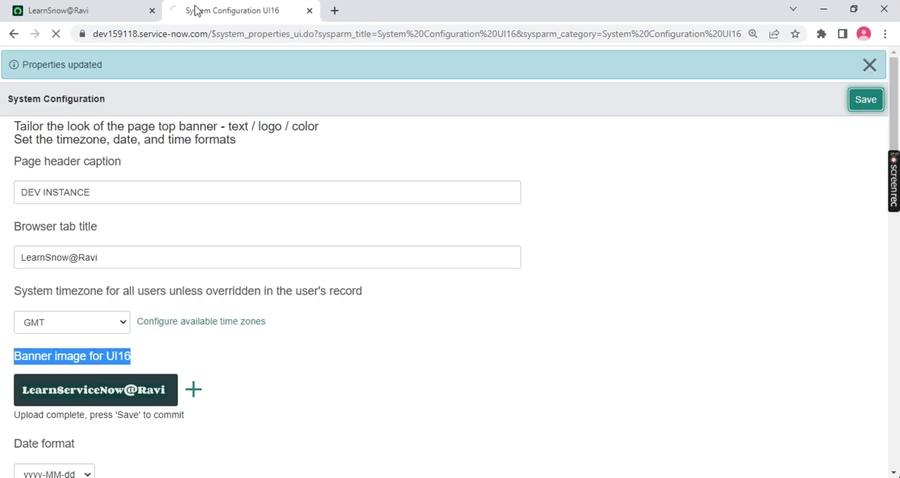
Reload the home page to confirm the custom logo in the header.
click(89, 10)
click(55, 33)
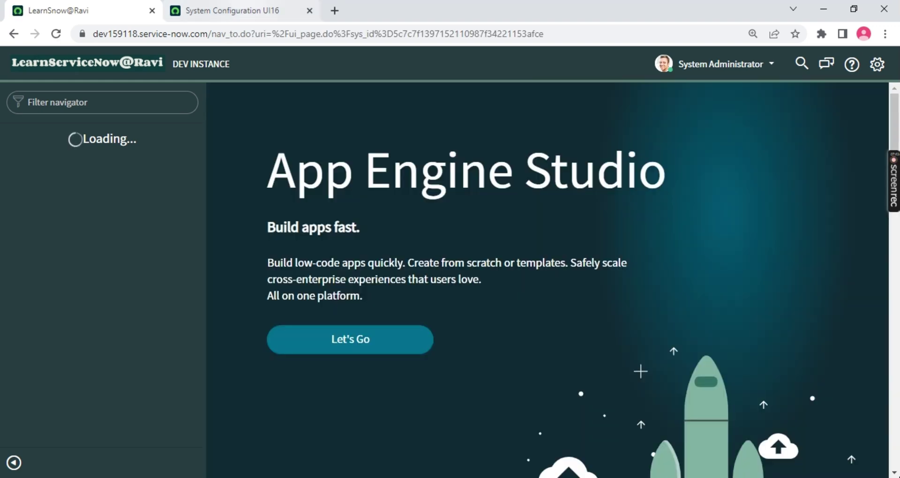
click(250, 9)
Review the Date format and Time format settings, leaving time format HH:mm:ss unchanged.
scroll(56, 281, down, 4)
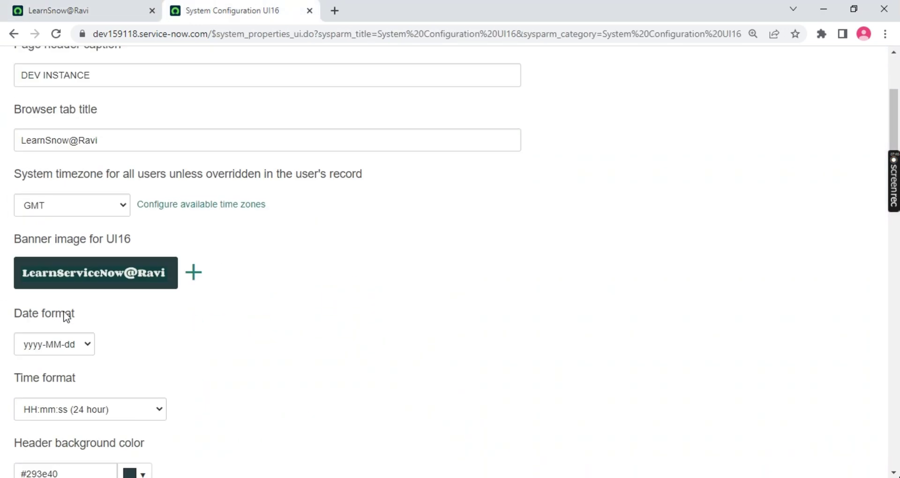
drag(18, 238, 87, 240)
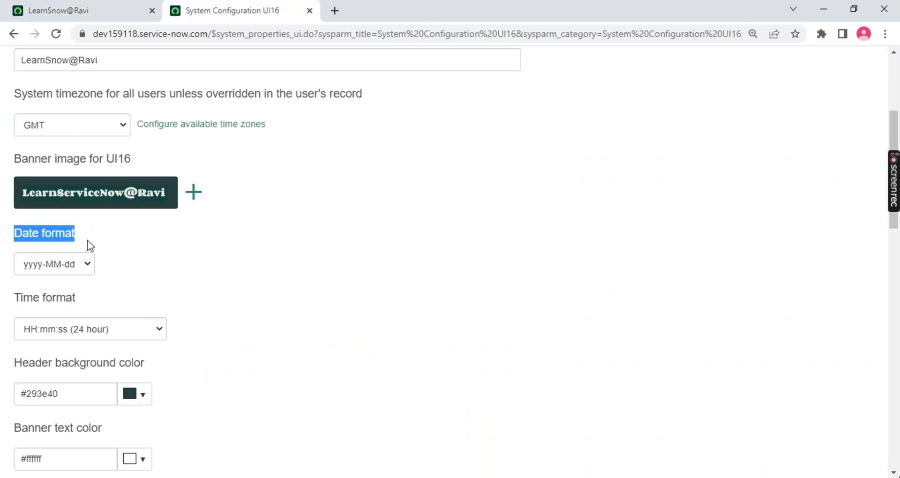
drag(7, 302, 67, 301)
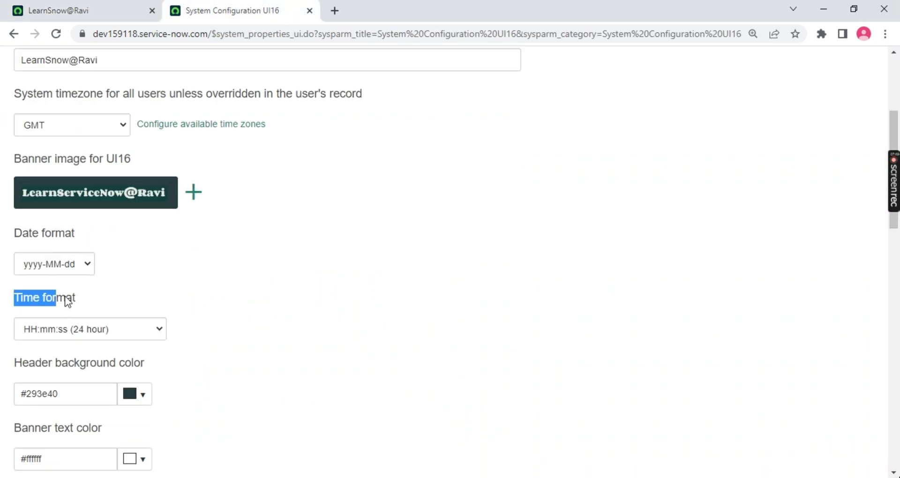
click(89, 336)
click(89, 336)
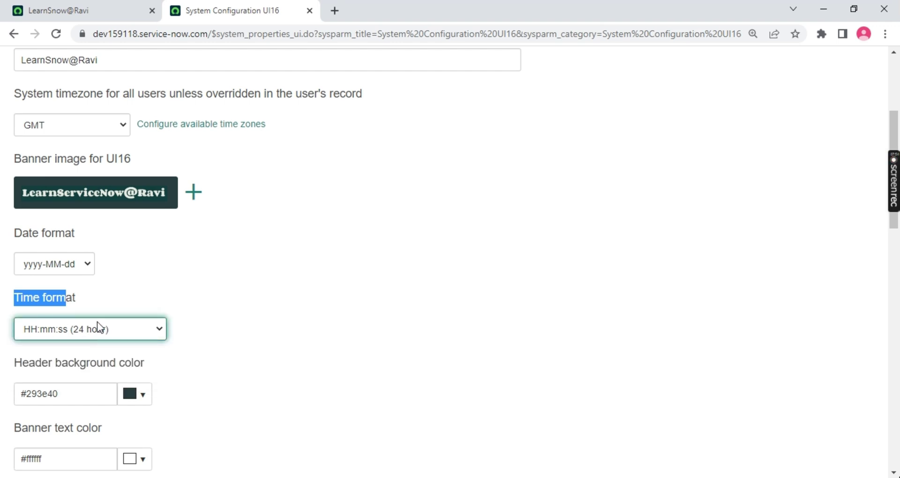
click(253, 267)
Locate the Banner text color setting (#ffffff) and compare it with the instance tab's banner.
scroll(254, 262, down, 1)
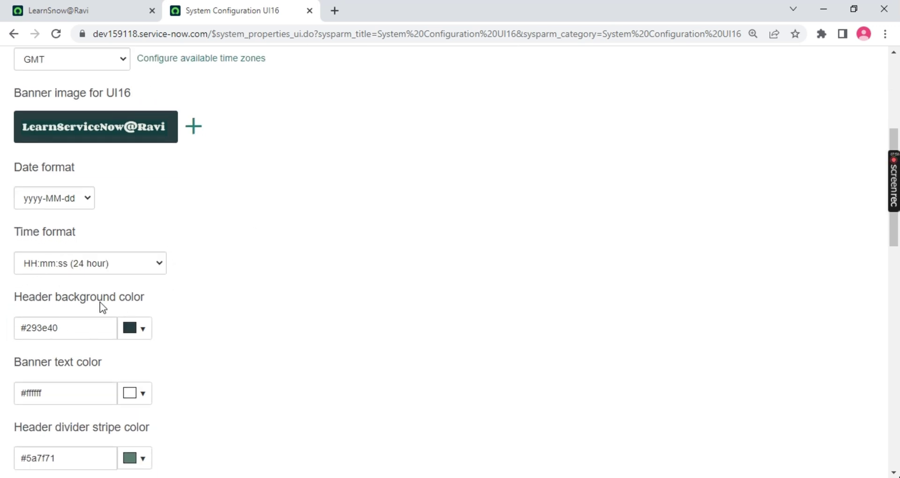
scroll(100, 302, down, 4)
scroll(76, 205, up, 1)
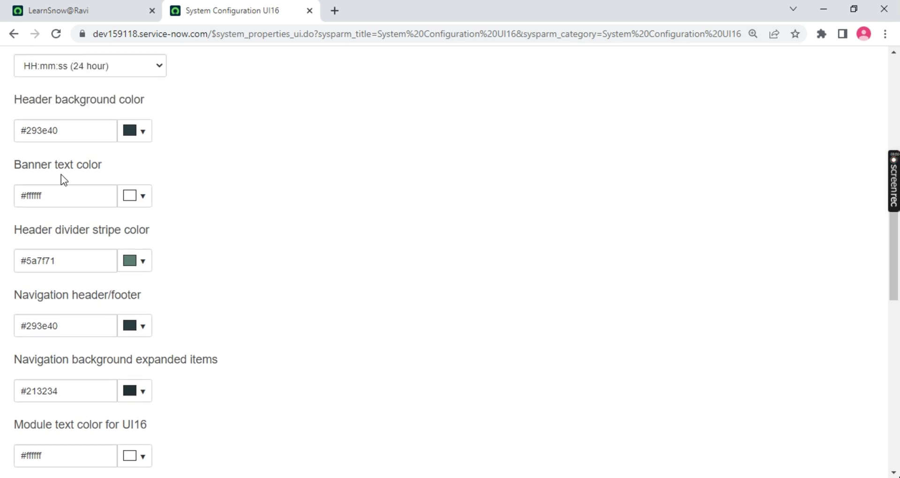
drag(103, 165, 44, 117)
key(ctrl+shift+Tab)
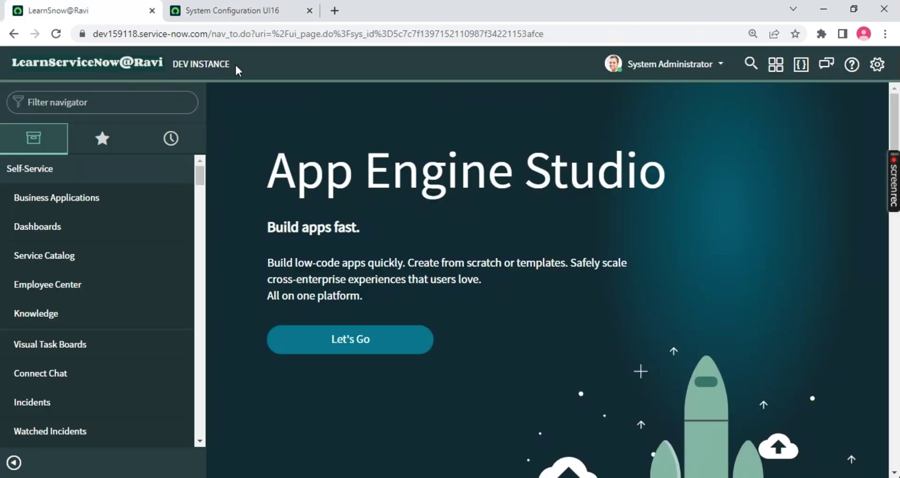
key(ctrl+Tab)
Pick red #e11c1c for Banner text color in the colour picker and save.
click(147, 194)
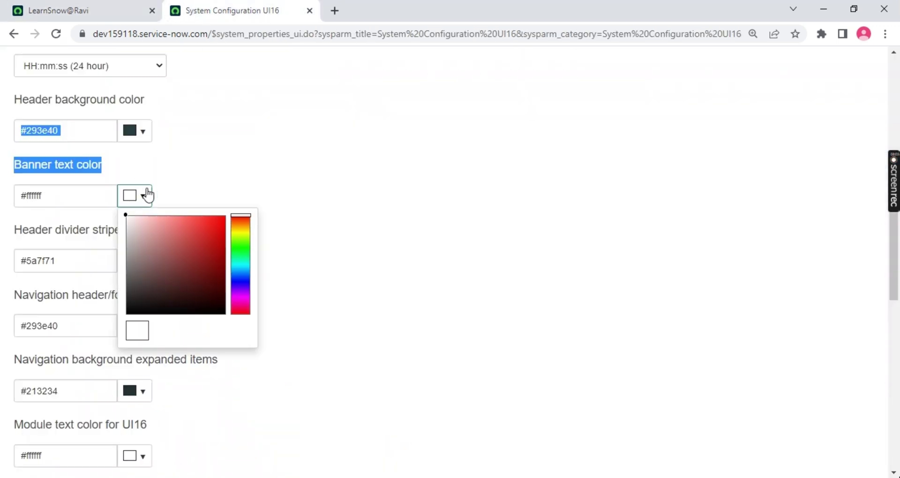
triple_click(113, 195)
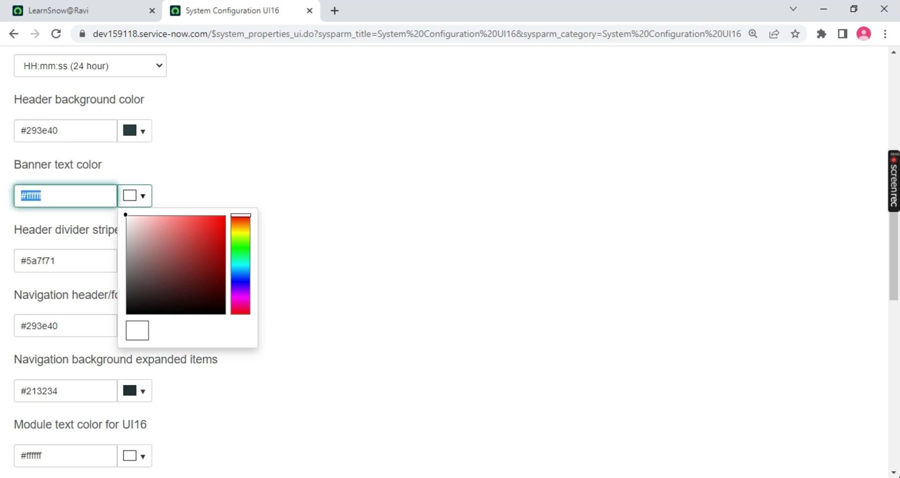
click(143, 201)
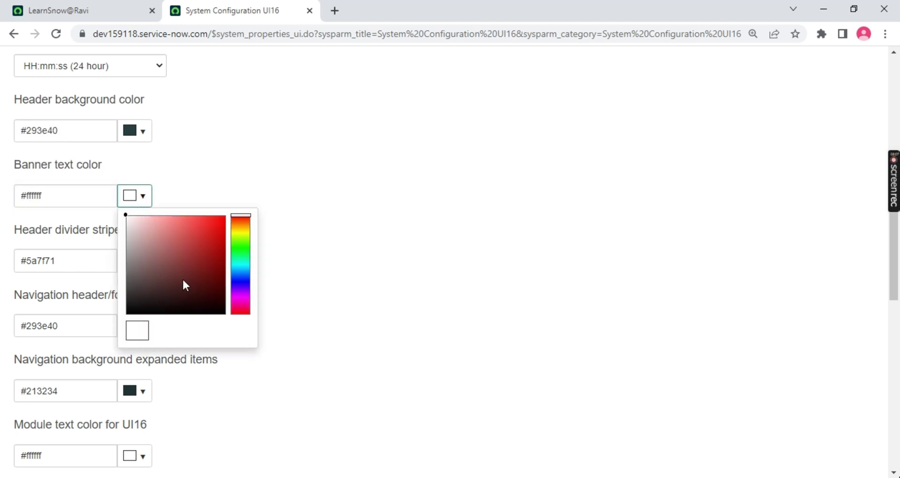
drag(125, 215, 215, 233)
click(284, 147)
scroll(839, 195, up, 10)
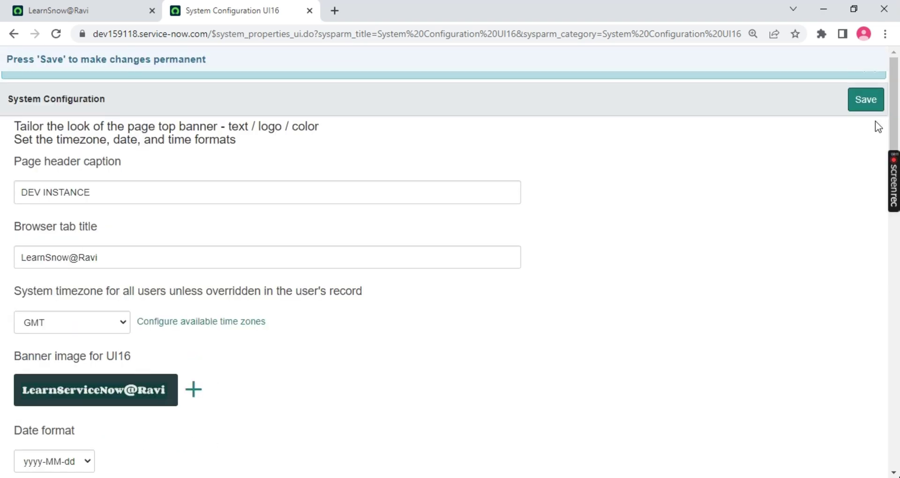
click(866, 99)
Reload the instance page to check the red caption, then return to System Configuration UI16.
scroll(173, 347, down, 5)
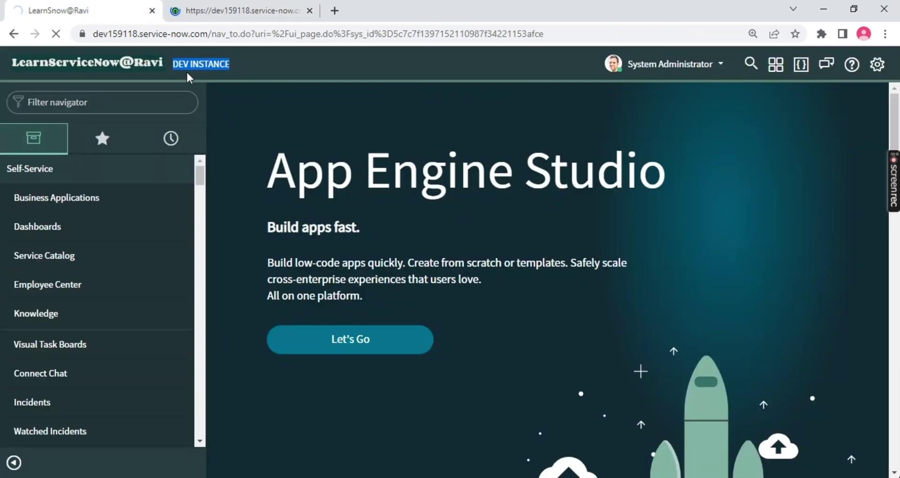
click(190, 70)
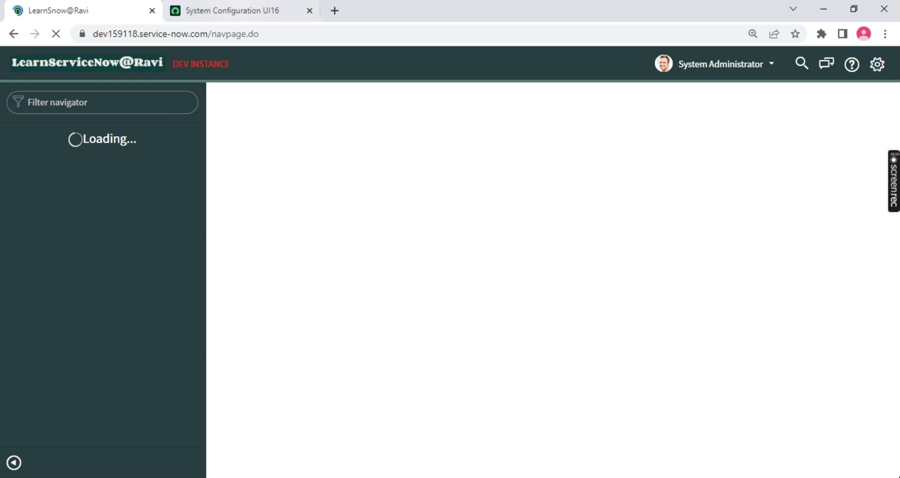
key(ctrl+Tab)
scroll(148, 322, down, 7)
scroll(105, 326, down, 1)
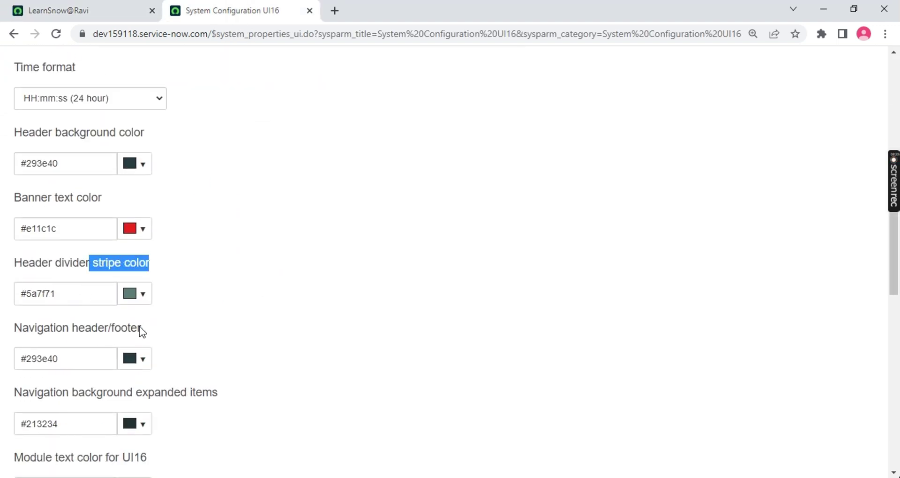
Point out the header divider stripe and navigation background expanded items colour settings.
drag(140, 326, 21, 316)
click(138, 398)
drag(167, 392, 14, 392)
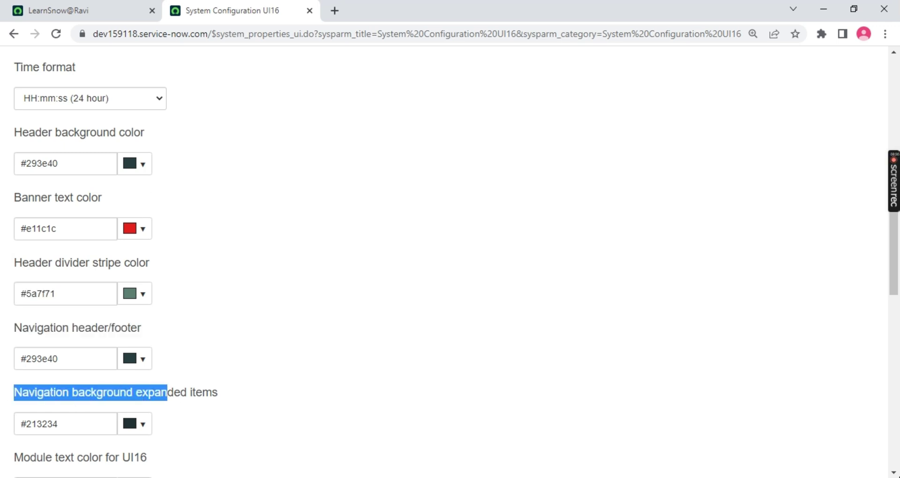
scroll(36, 323, up, 1)
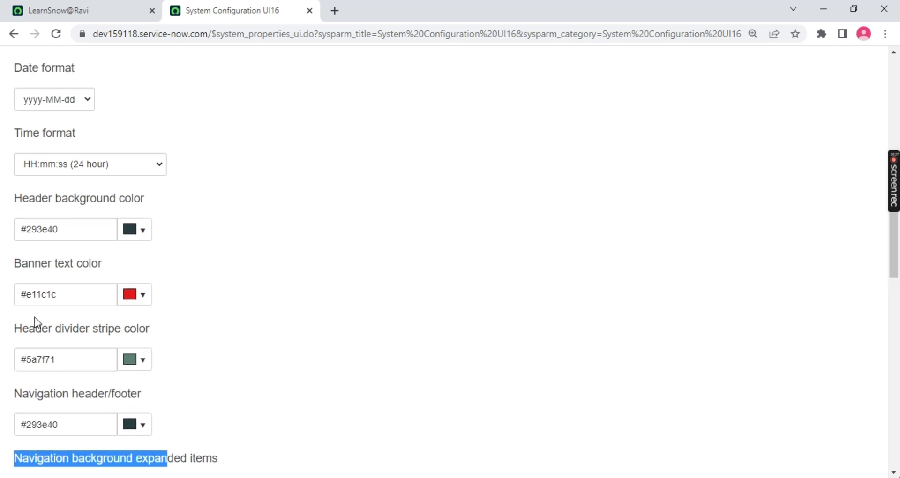
Change Banner text color back to #ffffff and save the UI16 properties.
triple_click(64, 302)
text(#ffffff)
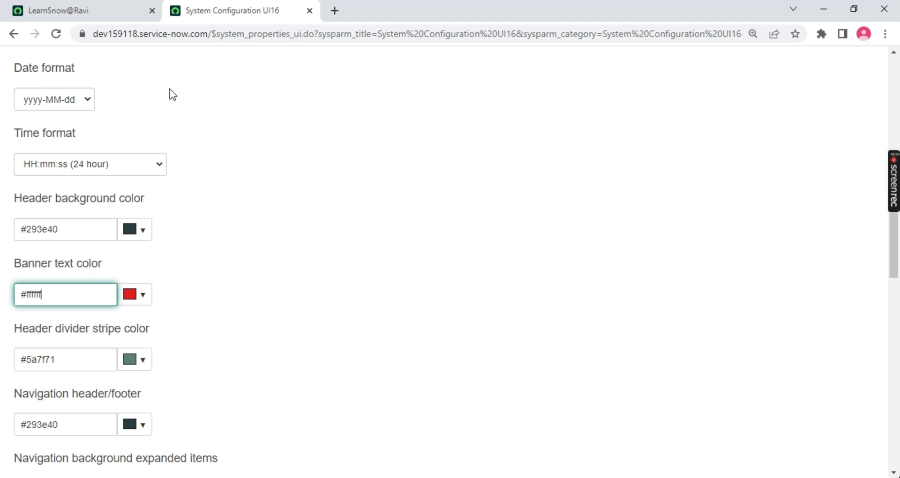
scroll(187, 182, up, 1)
scroll(507, 200, up, 3)
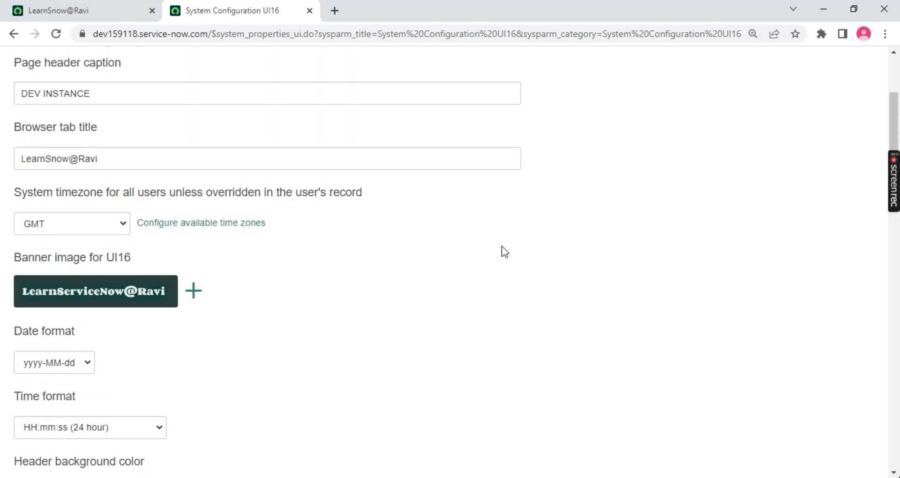
click(501, 246)
scroll(234, 300, down, 4)
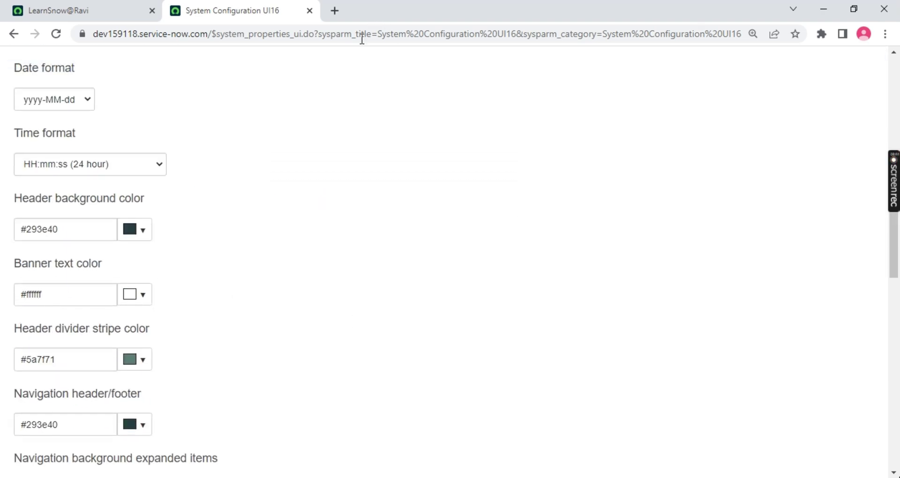
click(867, 136)
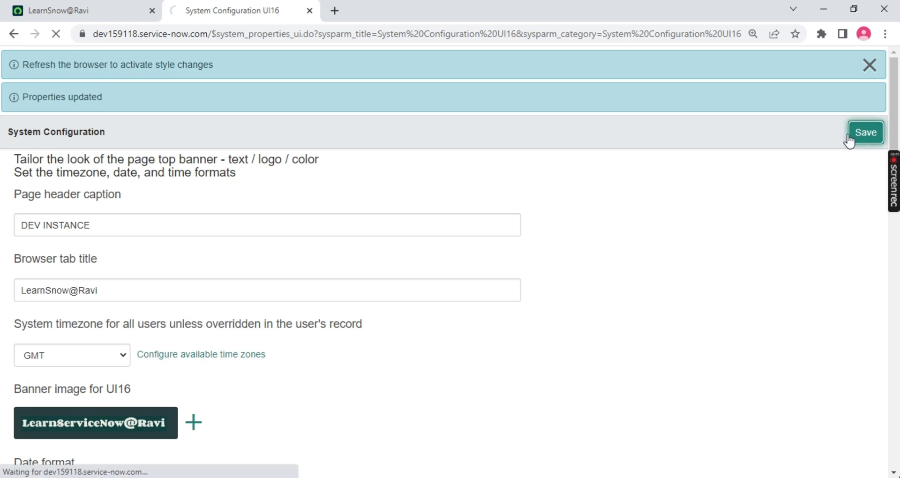
Search for hexadecimal colour codes and open the HTML Color Codes site in a new tab.
click(334, 10)
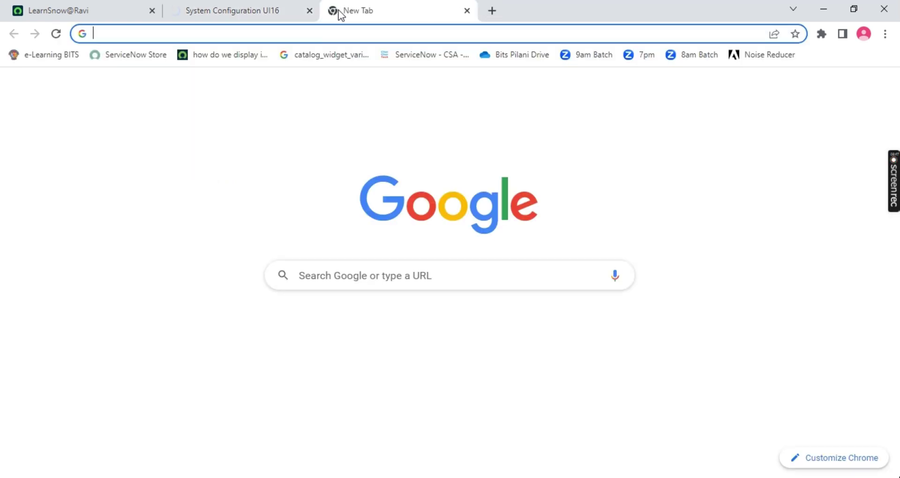
text(Hexdem)
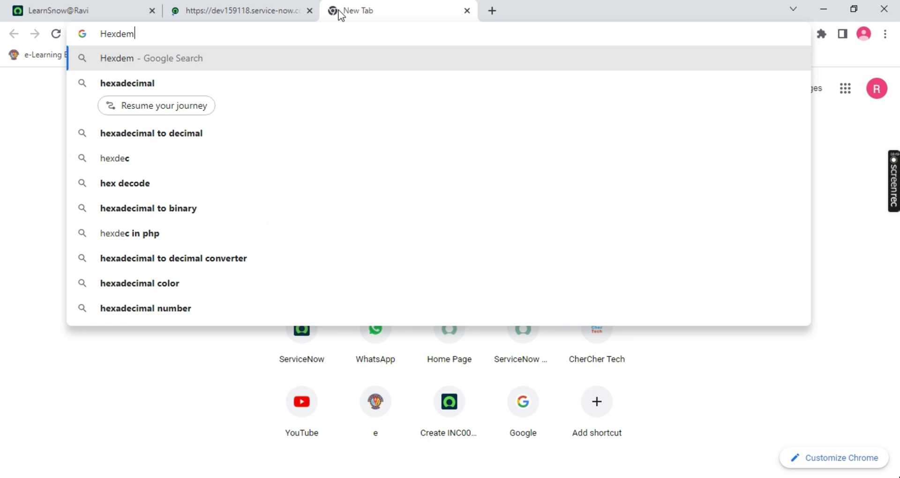
text(ical colo)
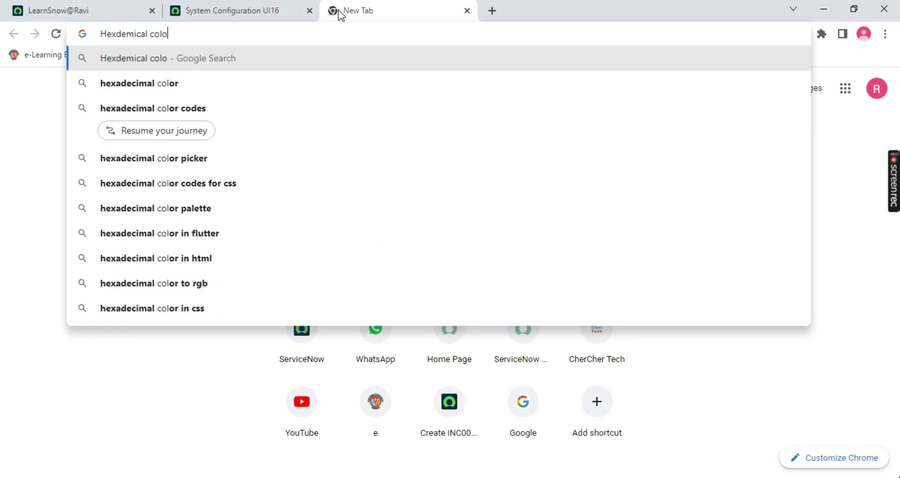
key(Down)
key(Down)
key(Return)
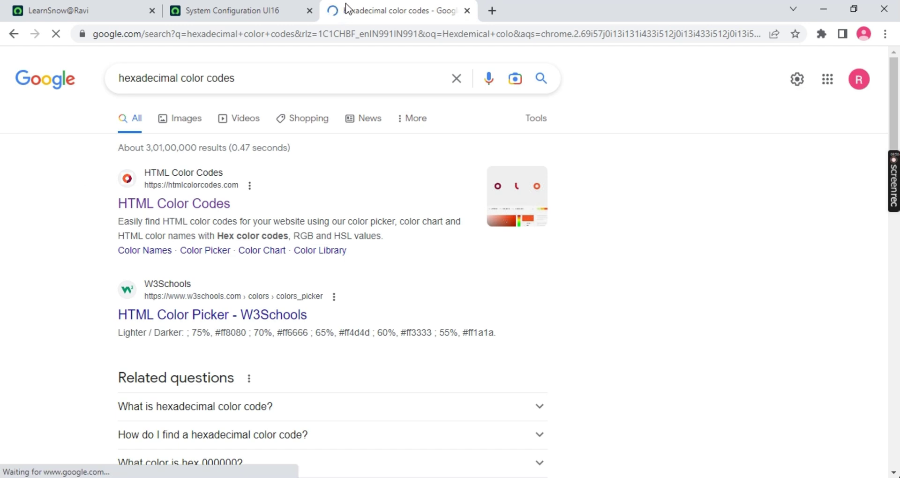
middle_click(186, 203)
click(564, 8)
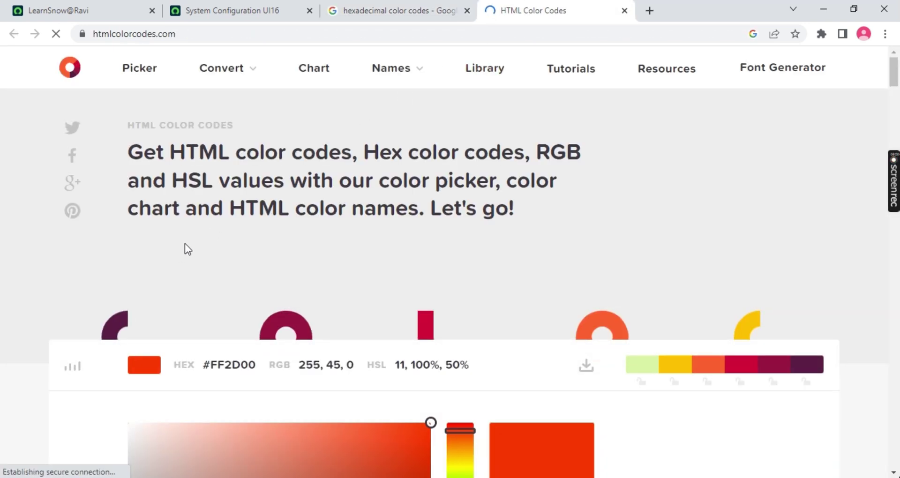
Pick orange #D35400, select its hex value D35400, and return to System Configuration UI16.
scroll(239, 254, down, 2)
scroll(383, 355, down, 4)
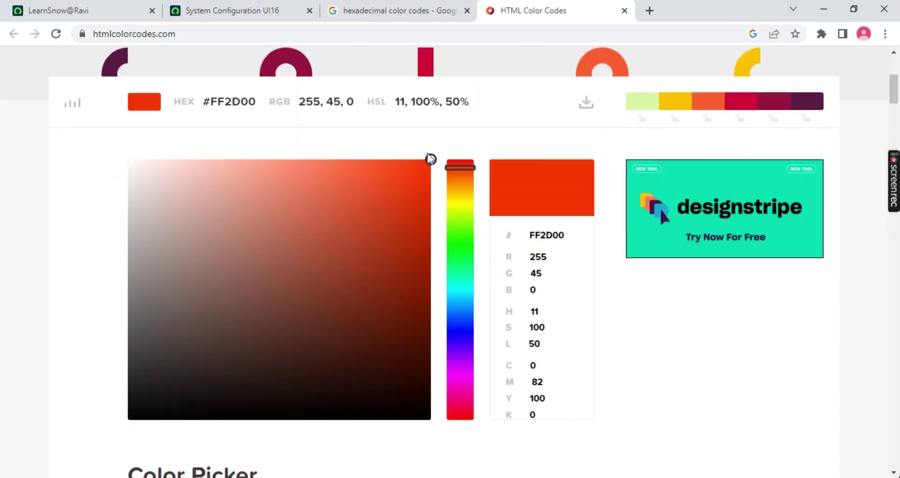
drag(427, 162, 251, 193)
drag(211, 101, 261, 106)
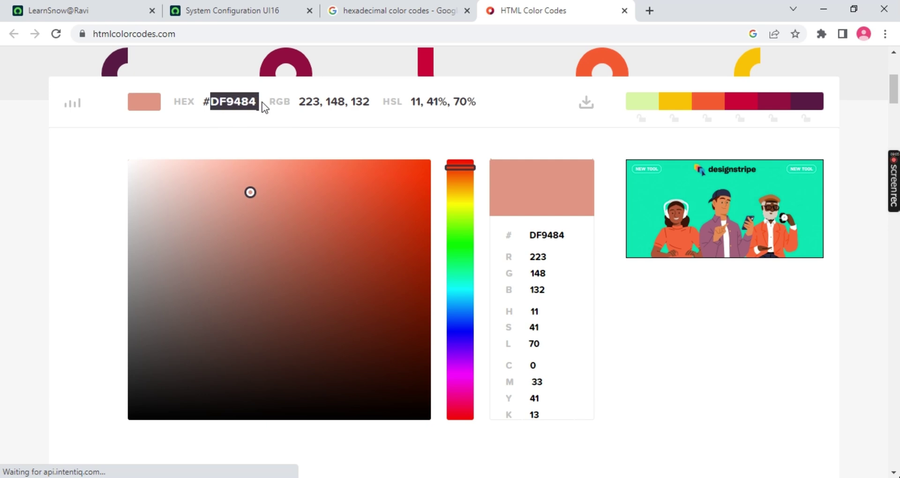
scroll(451, 263, down, 1)
scroll(452, 263, down, 12)
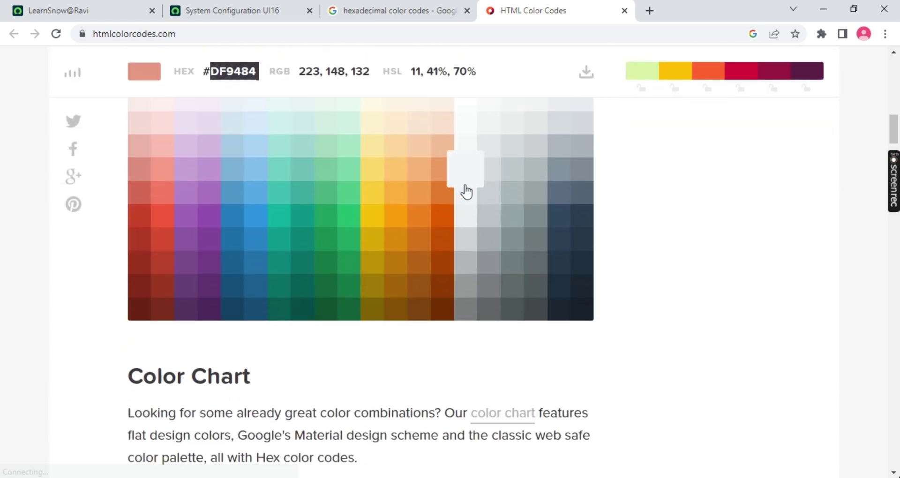
click(436, 222)
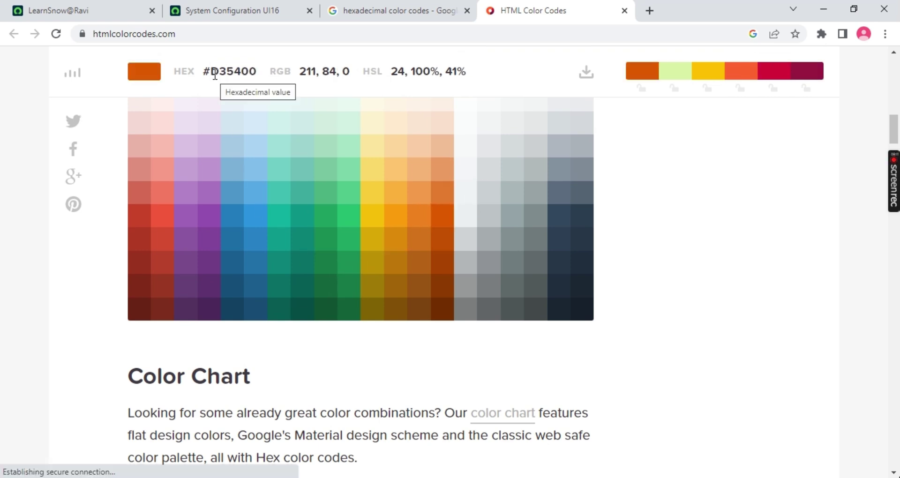
drag(211, 71, 255, 71)
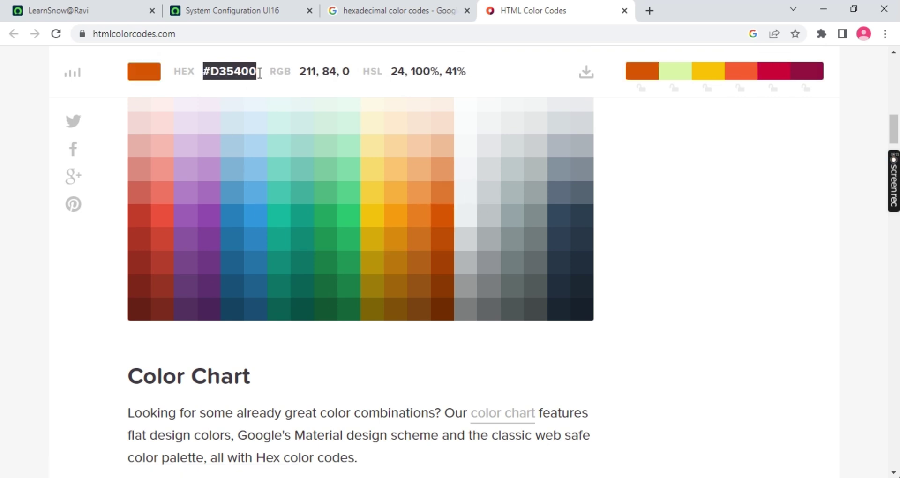
click(266, 19)
scroll(26, 380, down, 8)
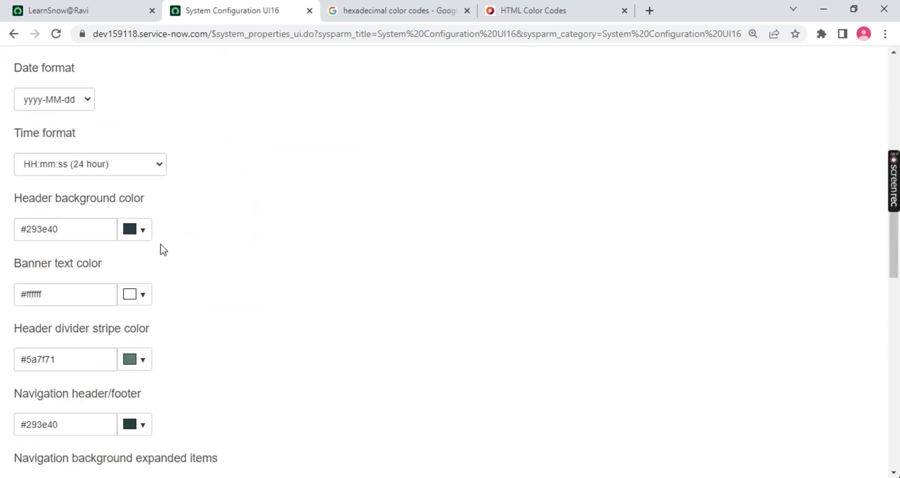
Dismiss the header background colour choices and scroll back to the top of the UI16 properties.
click(150, 236)
click(268, 190)
scroll(268, 189, up, 7)
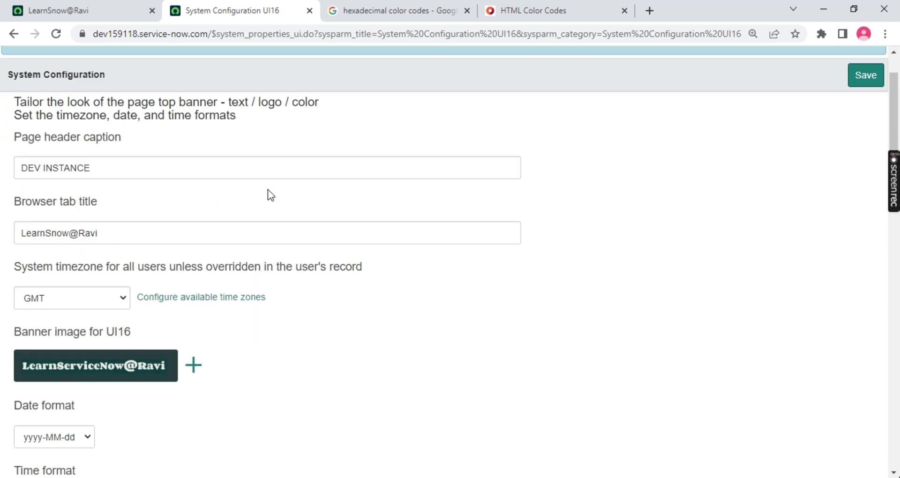
scroll(268, 189, up, 1)
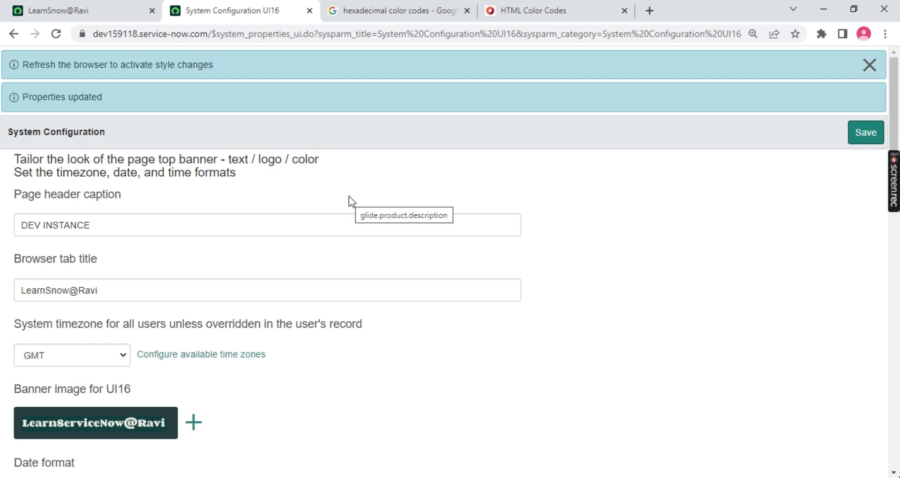
click(869, 65)
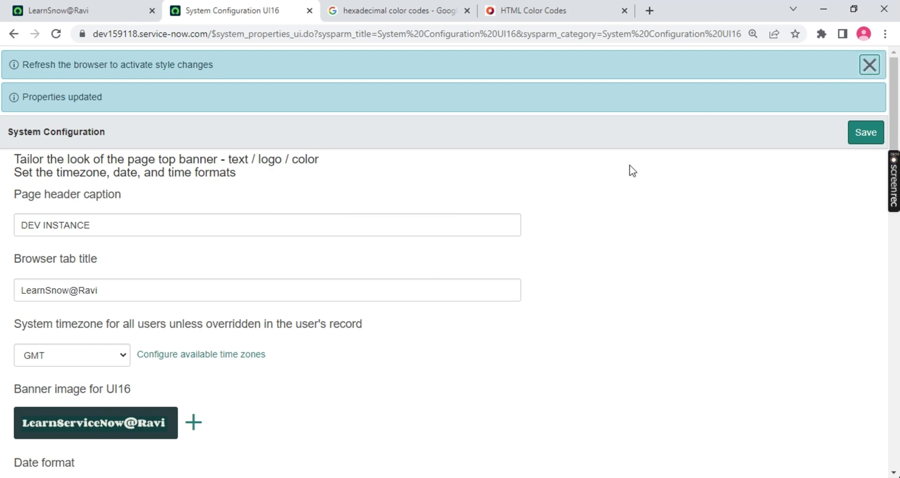
Reload the LearnSnow@Ravi home tab so the DEV INSTANCE caption shows in white banner text.
click(136, 11)
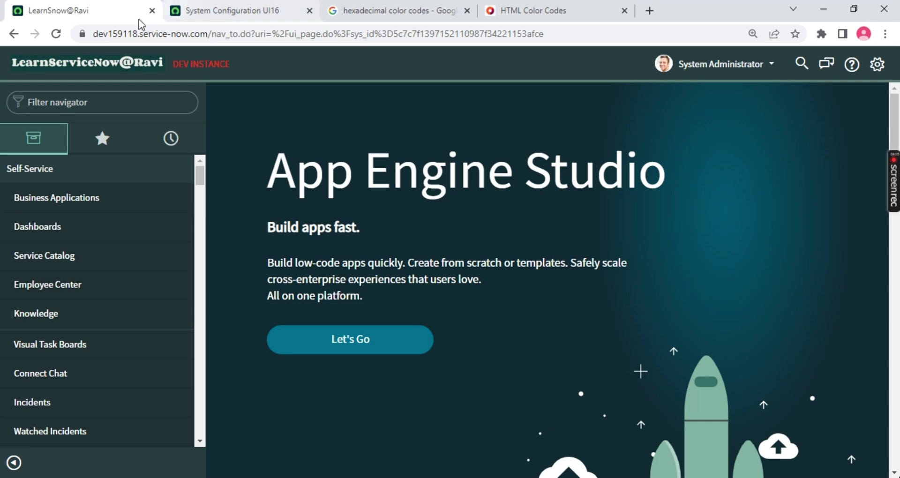
click(56, 34)
drag(231, 66, 148, 70)
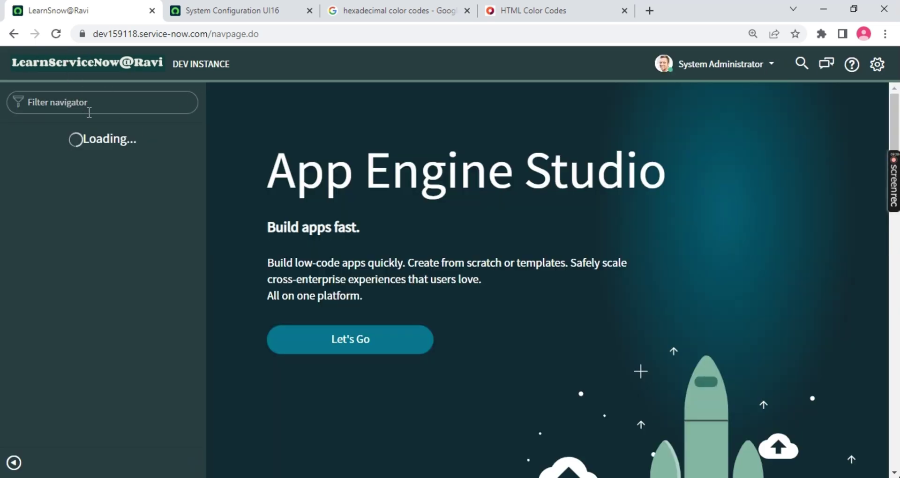
click(398, 10)
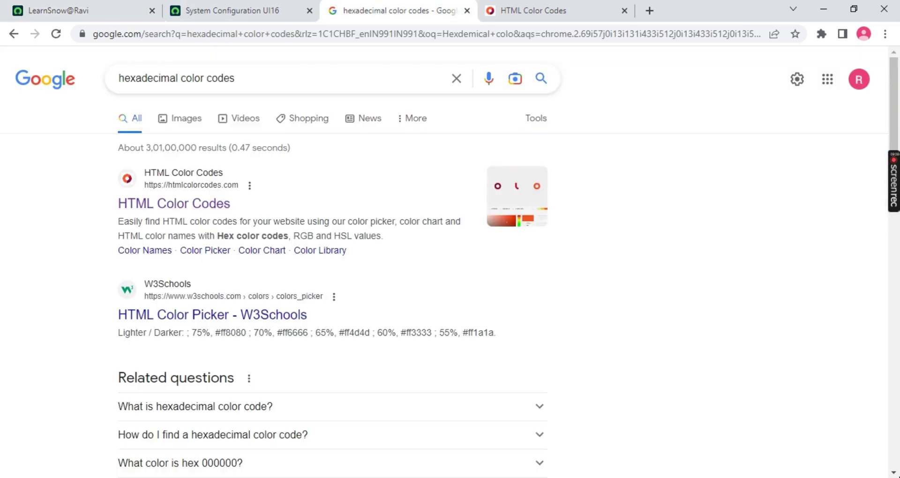
click(227, 10)
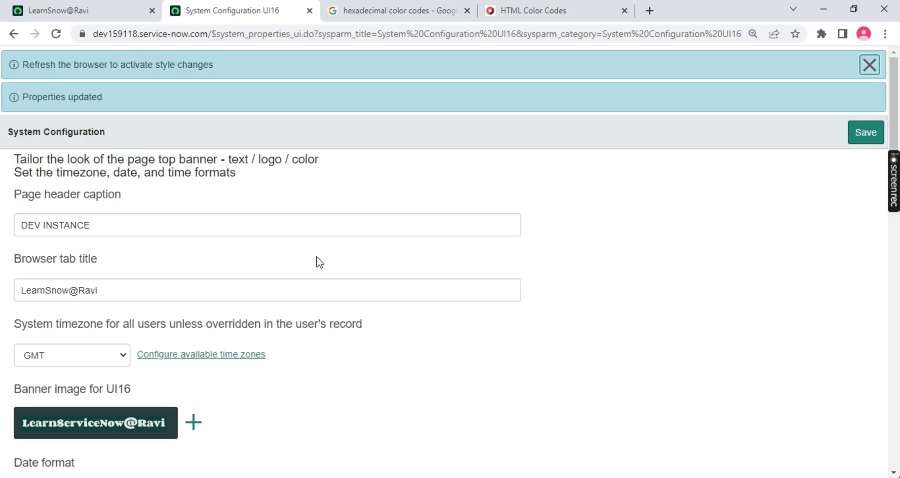
key(ctrl+shift+Tab)
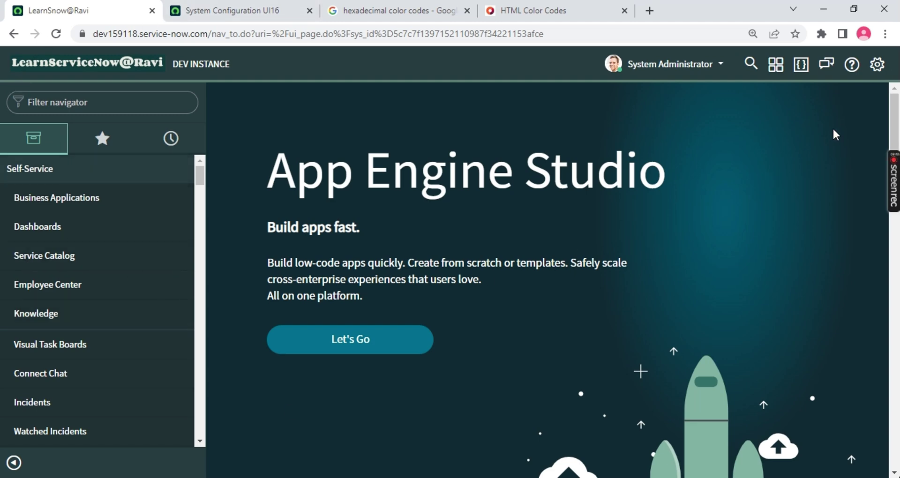
Change your System Settings theme from Cobalt Contrast UI to the green Blimey theme.
click(877, 64)
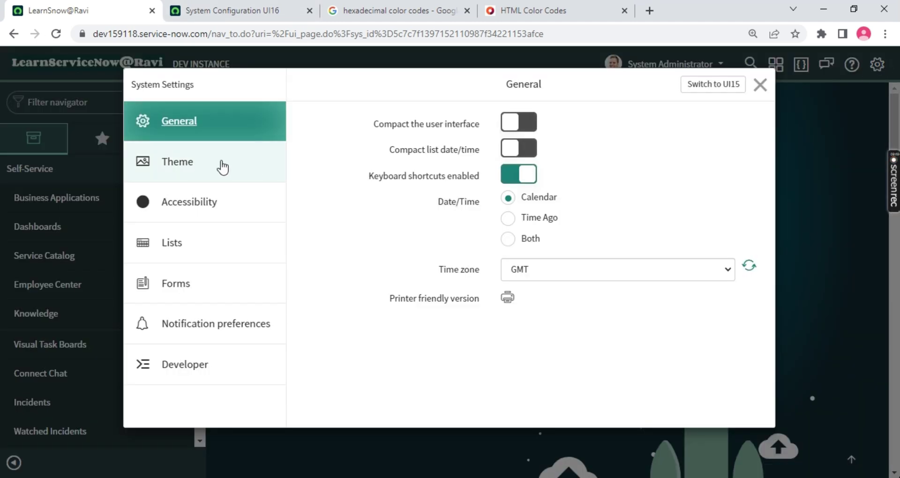
click(182, 174)
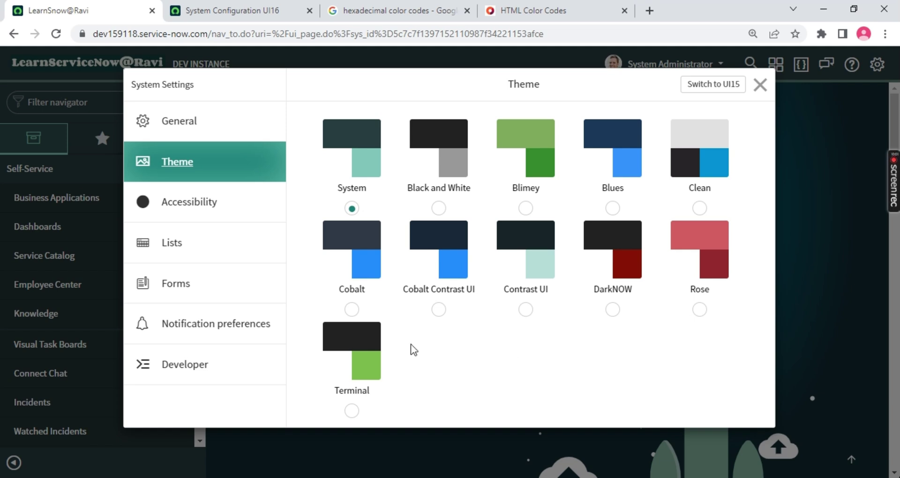
click(437, 313)
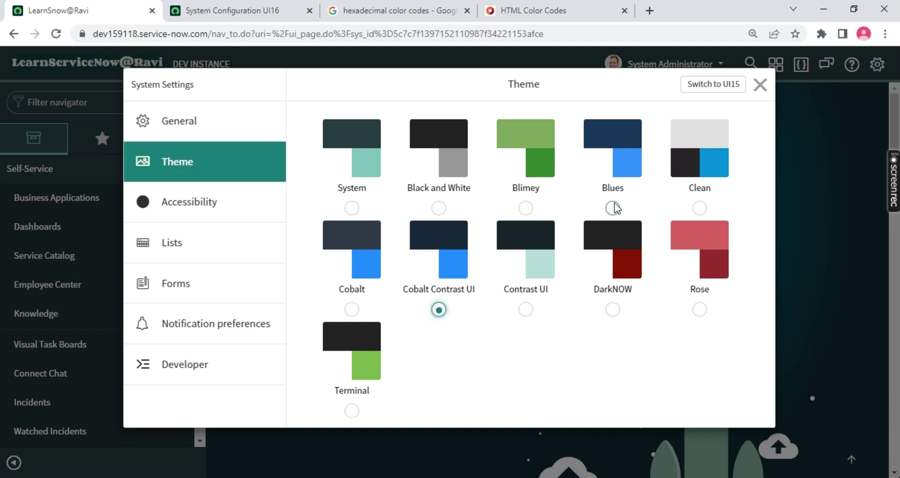
click(525, 207)
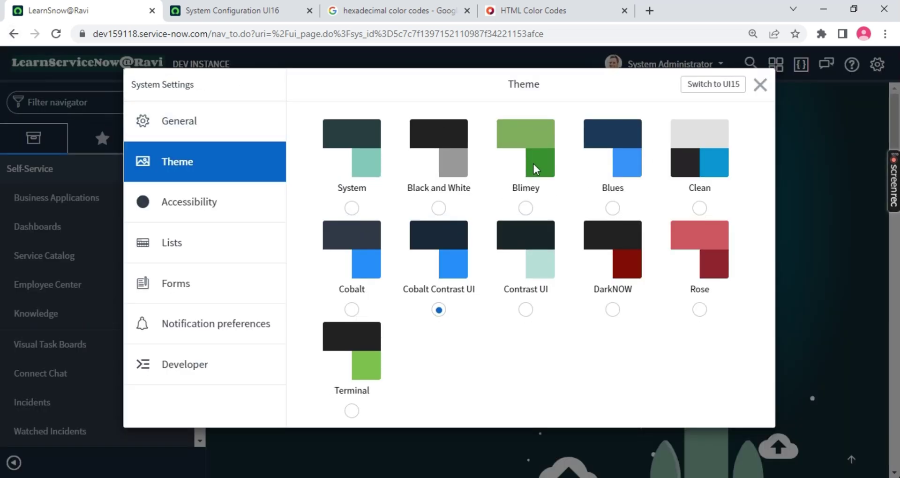
click(525, 208)
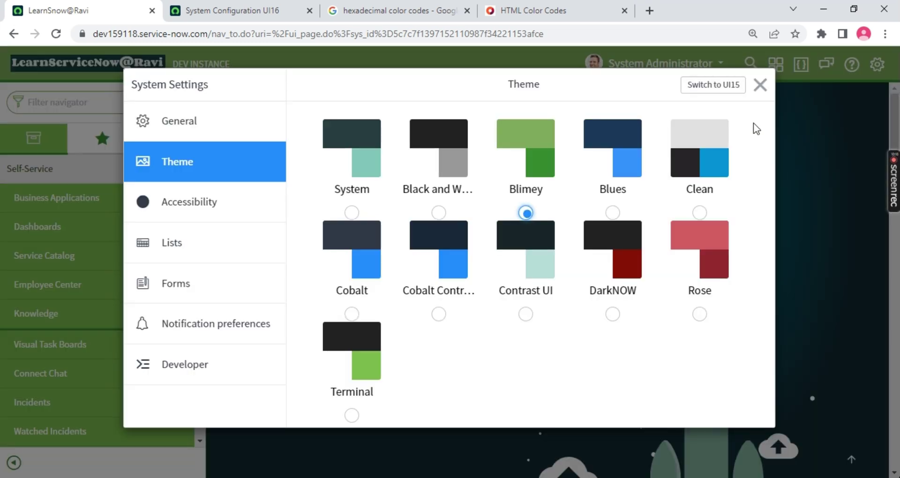
click(760, 84)
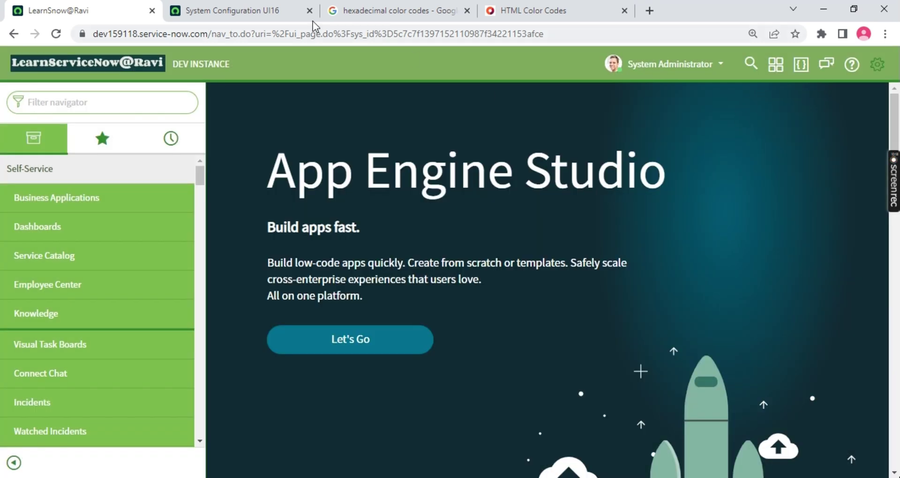
Impersonate another user from the user menu and open that user's System Settings.
click(708, 64)
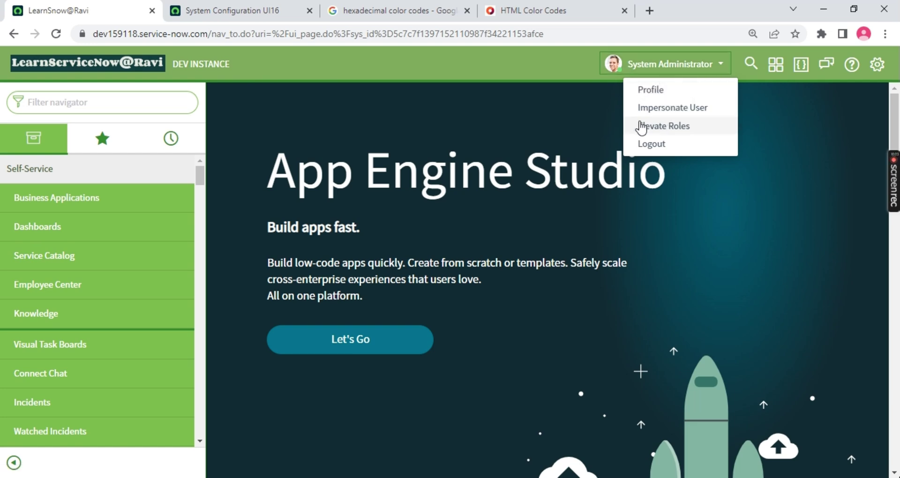
click(660, 112)
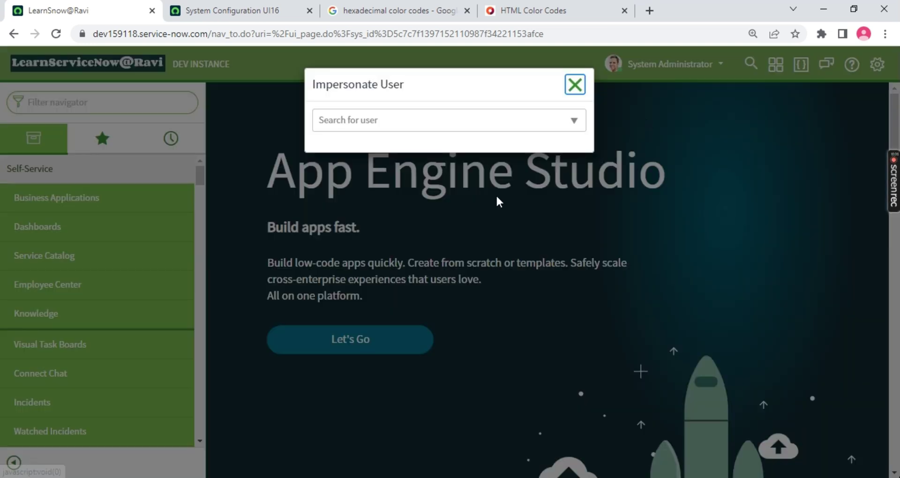
click(346, 234)
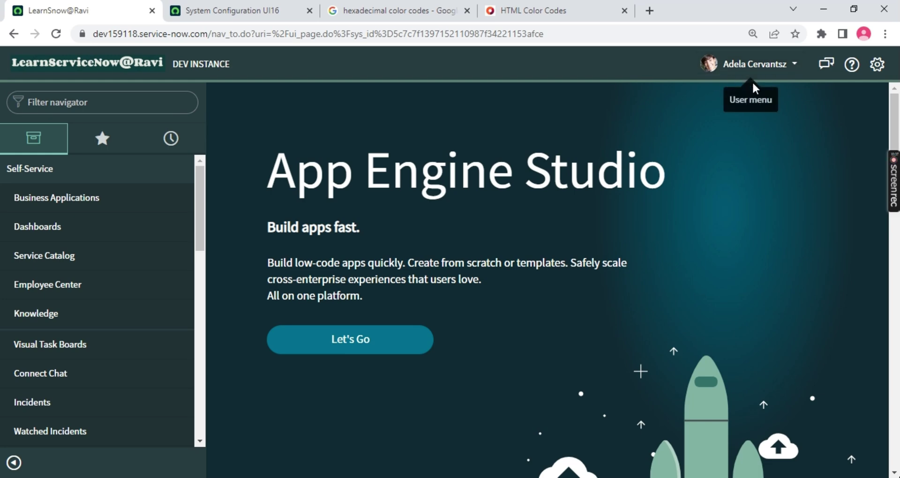
click(878, 65)
Verify the impersonated user's theme is still System, then return to the System Configuration UI16 tab.
click(185, 168)
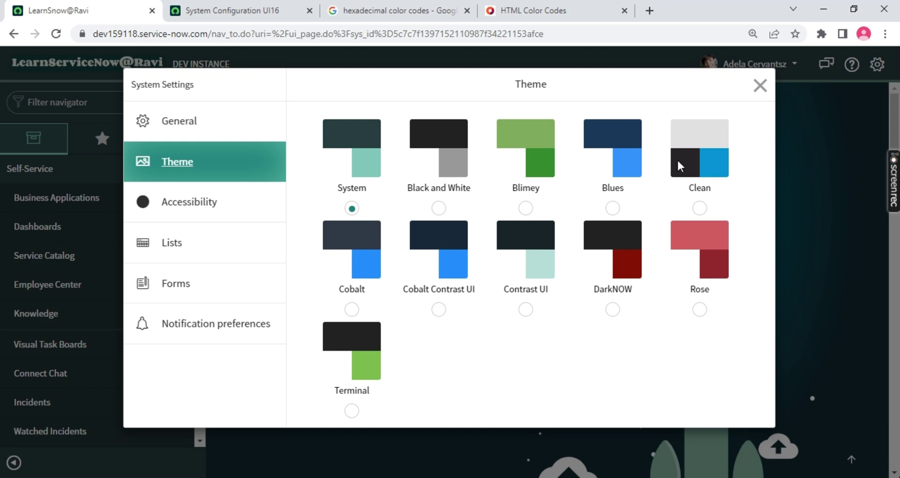
click(760, 86)
click(877, 64)
click(760, 86)
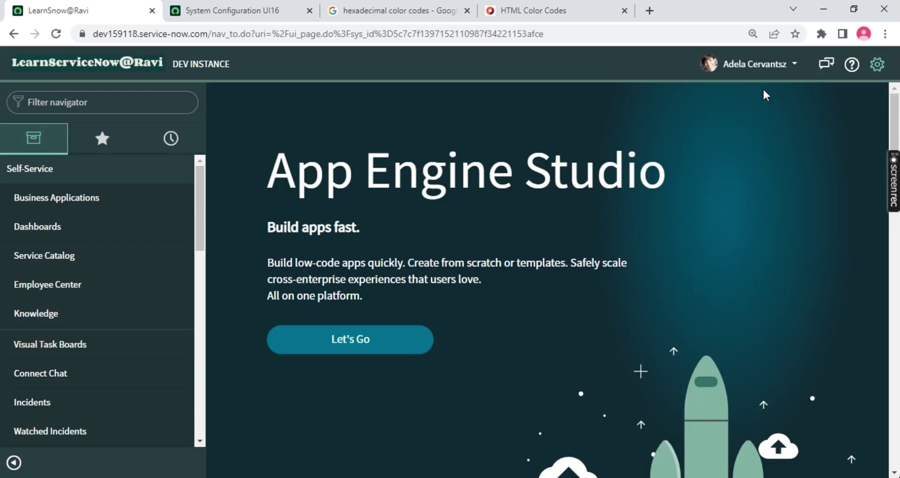
click(223, 11)
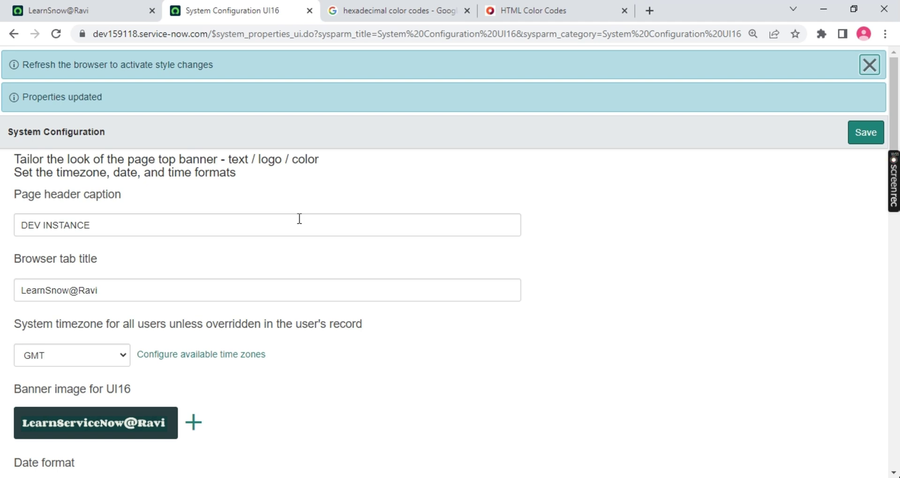
Switch back to the LearnSnow@Ravi home tab to view the logo and DEV INSTANCE caption.
click(92, 14)
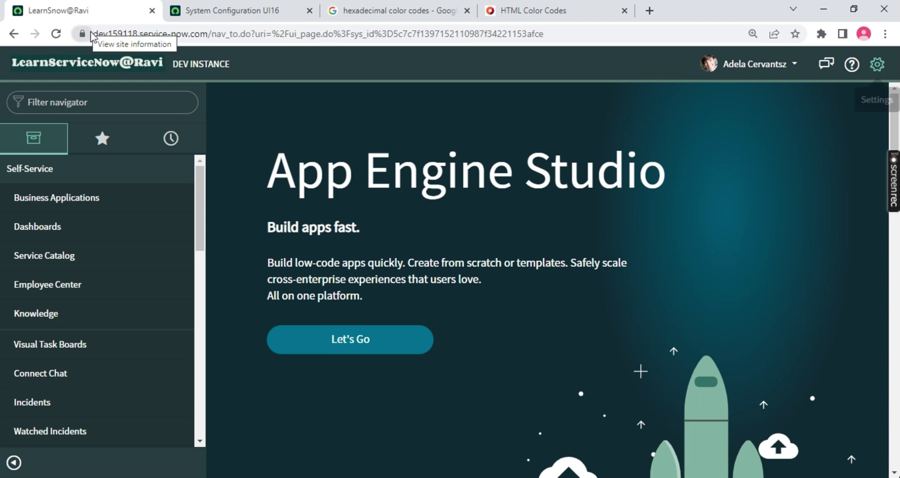